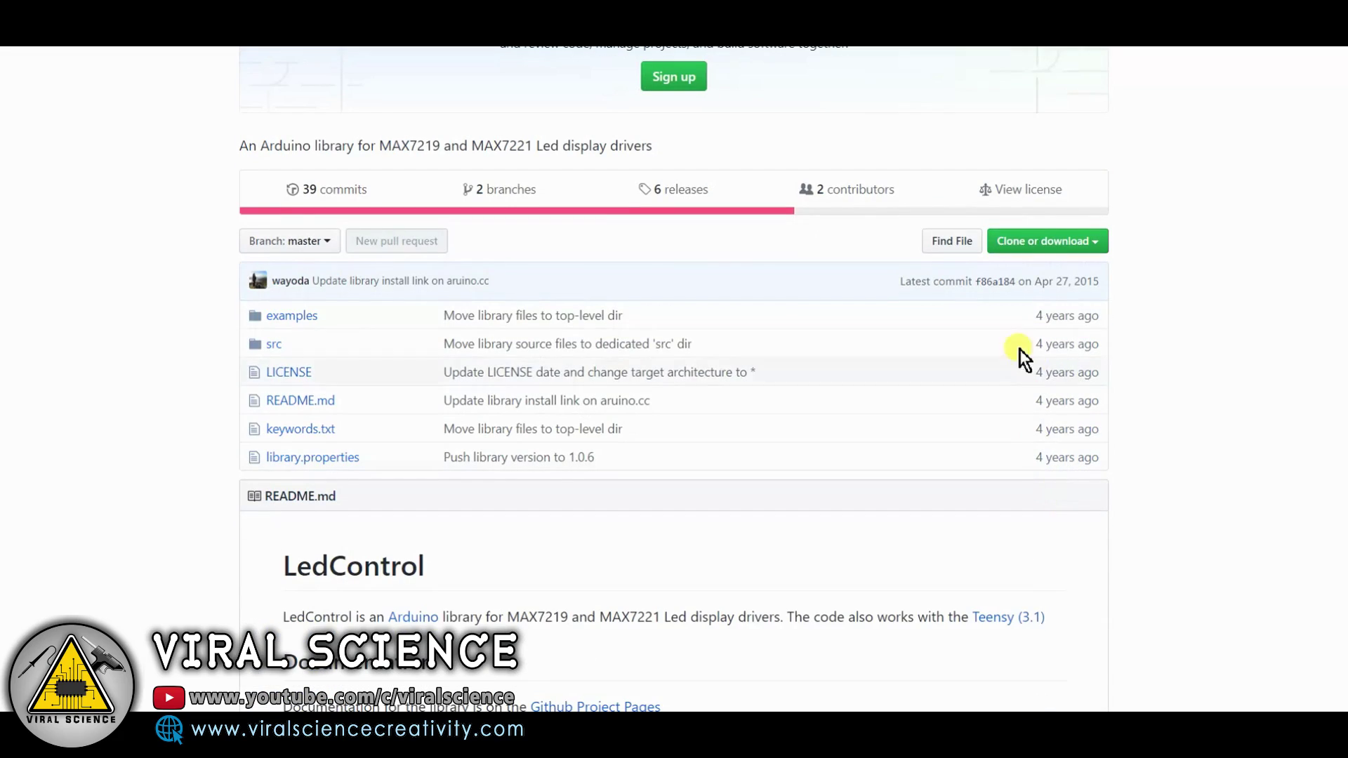
- Download the LedControl library from GitHub as a ZIP, dismissing the sign-in prompt and download notice
click(1046, 242)
click(1037, 382)
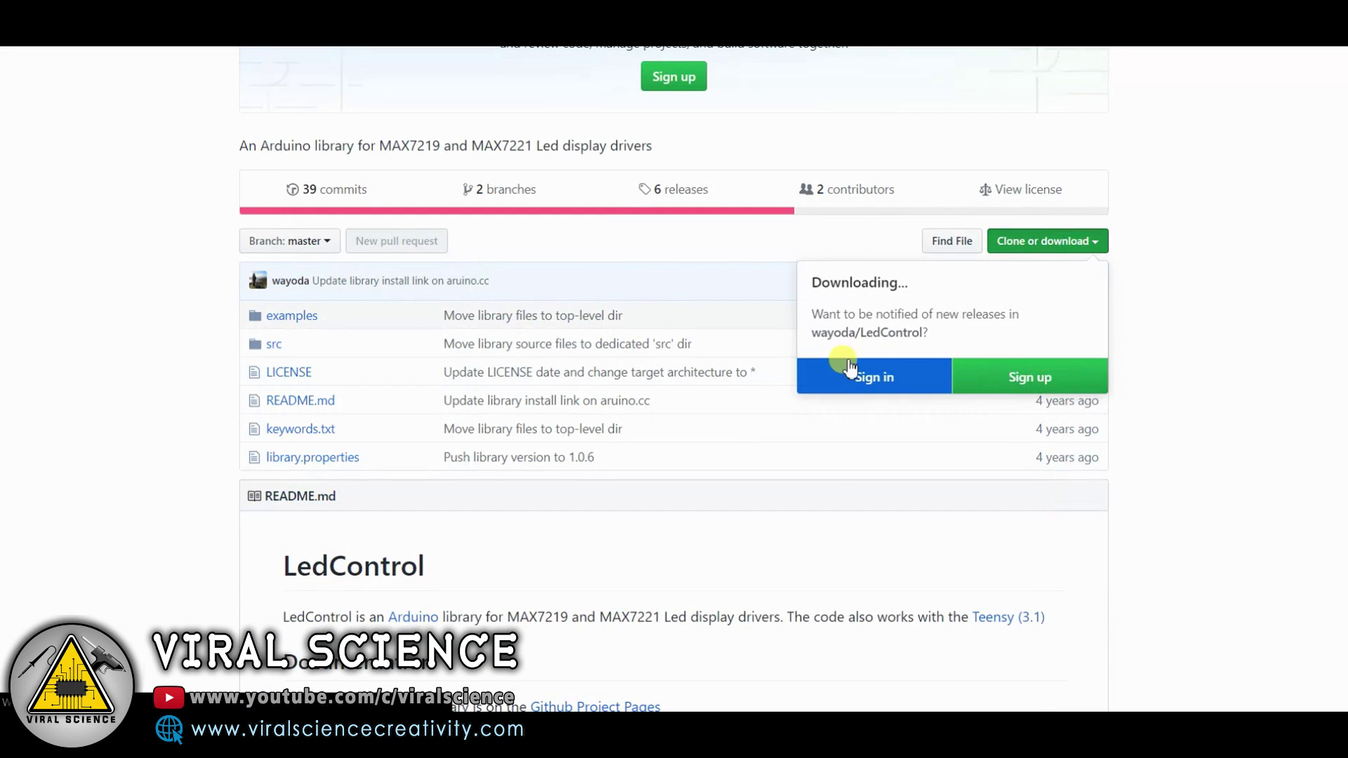
click(1146, 348)
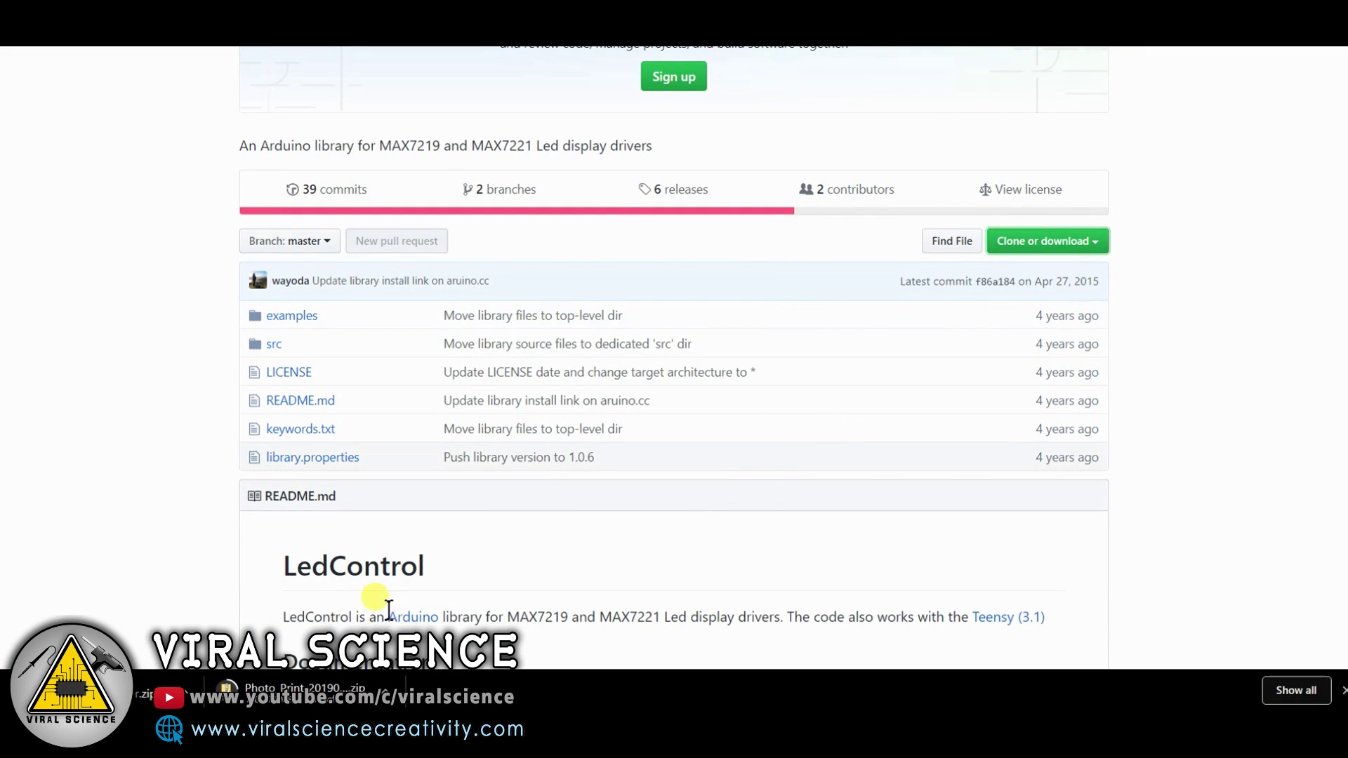
click(1344, 690)
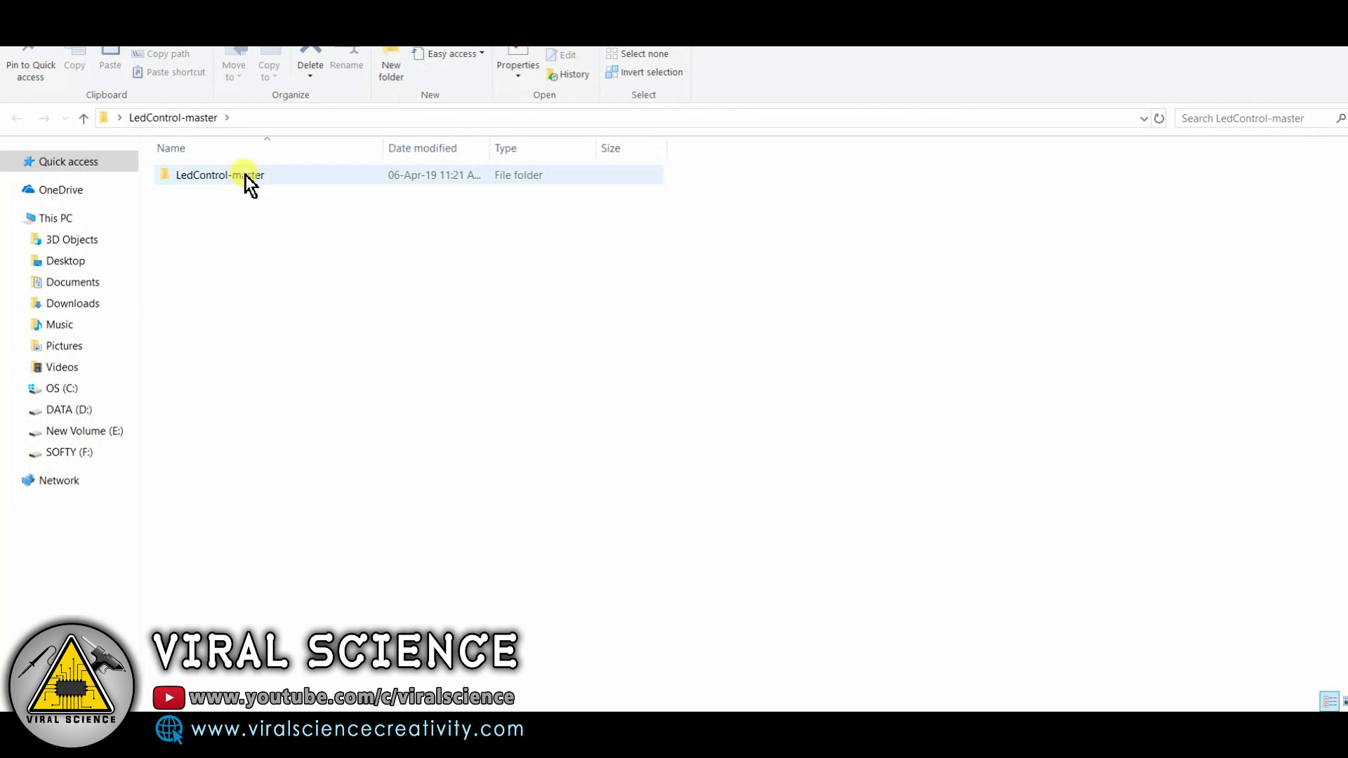
- Check the extracted LedControl-master folder's contents, then cut the folder
double_click(246, 175)
key(alt+Left)
right_click(216, 171)
click(287, 431)
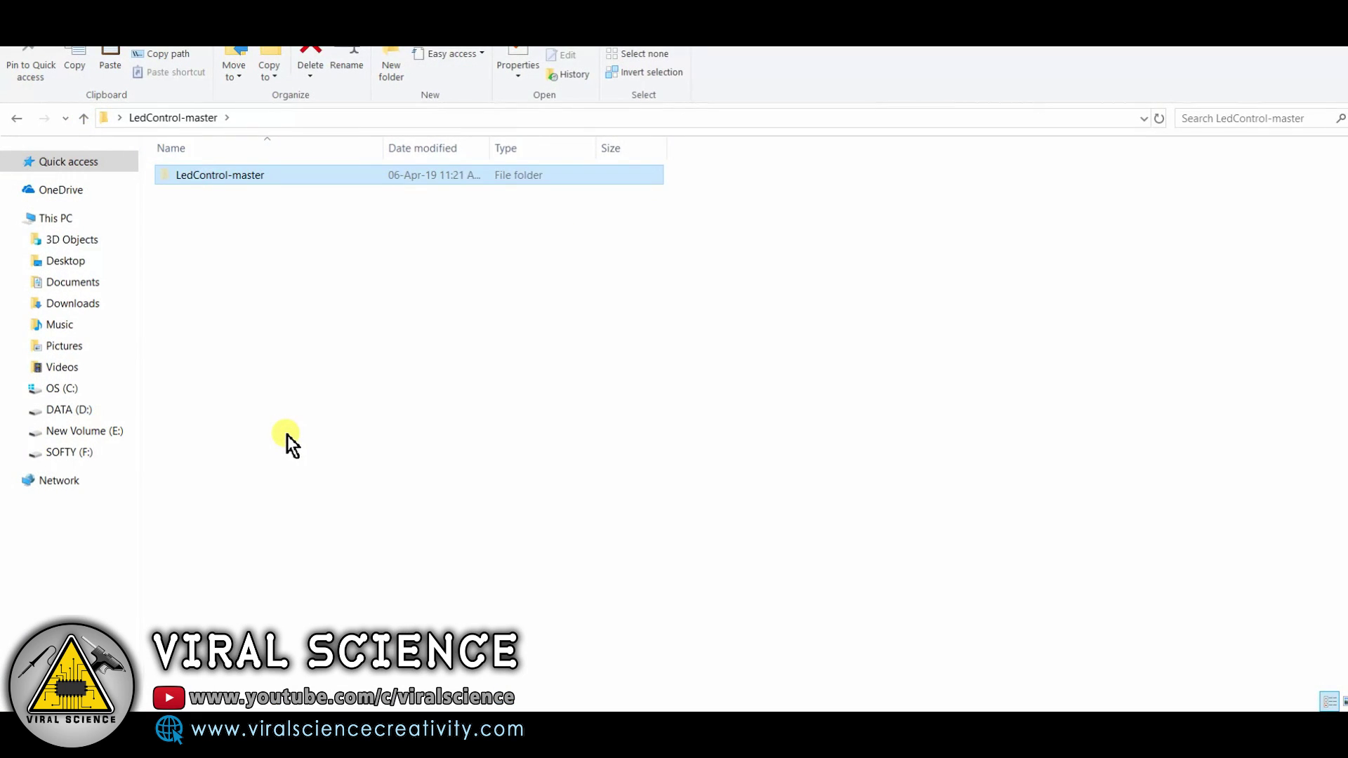
- Paste LedControl-master into Documents > Arduino > libraries
click(73, 282)
double_click(194, 193)
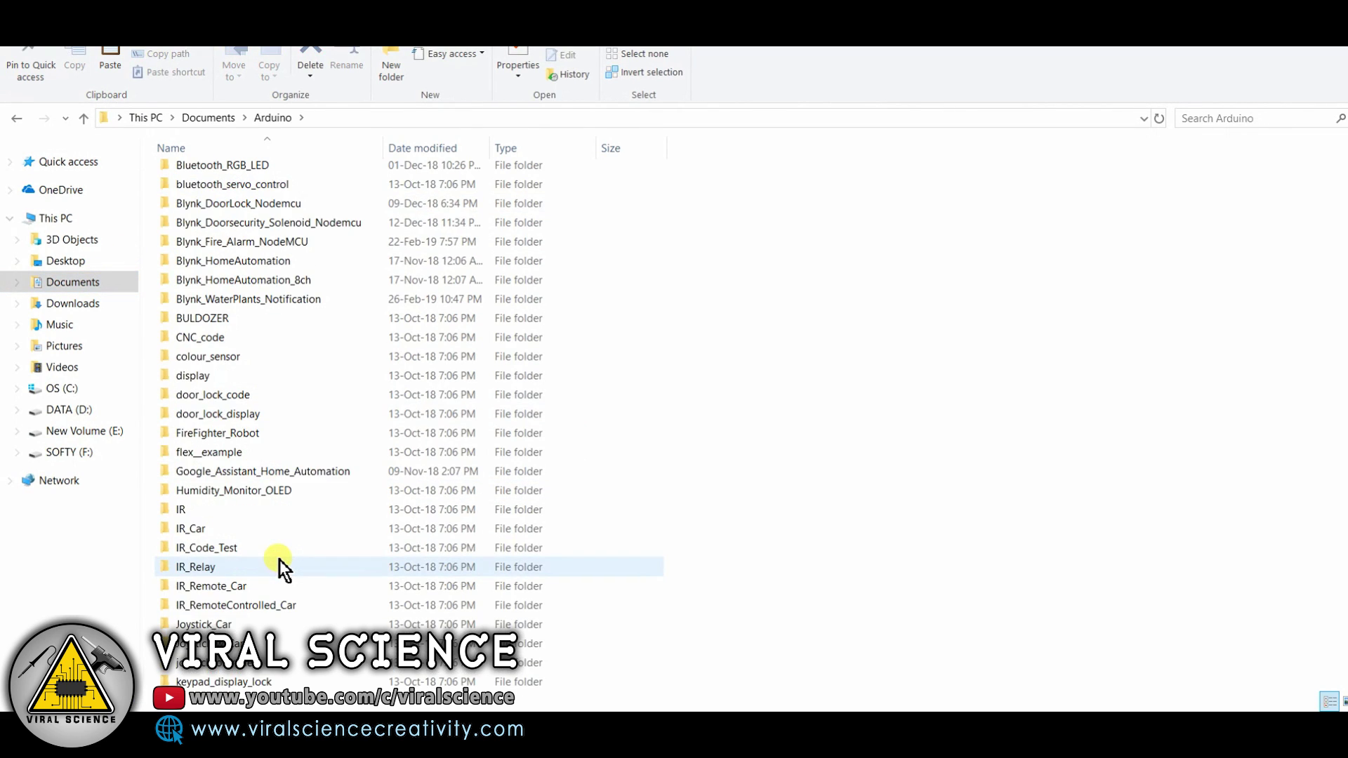
scroll(278, 557, down, 3)
scroll(279, 551, down, 1)
double_click(255, 623)
click(408, 118)
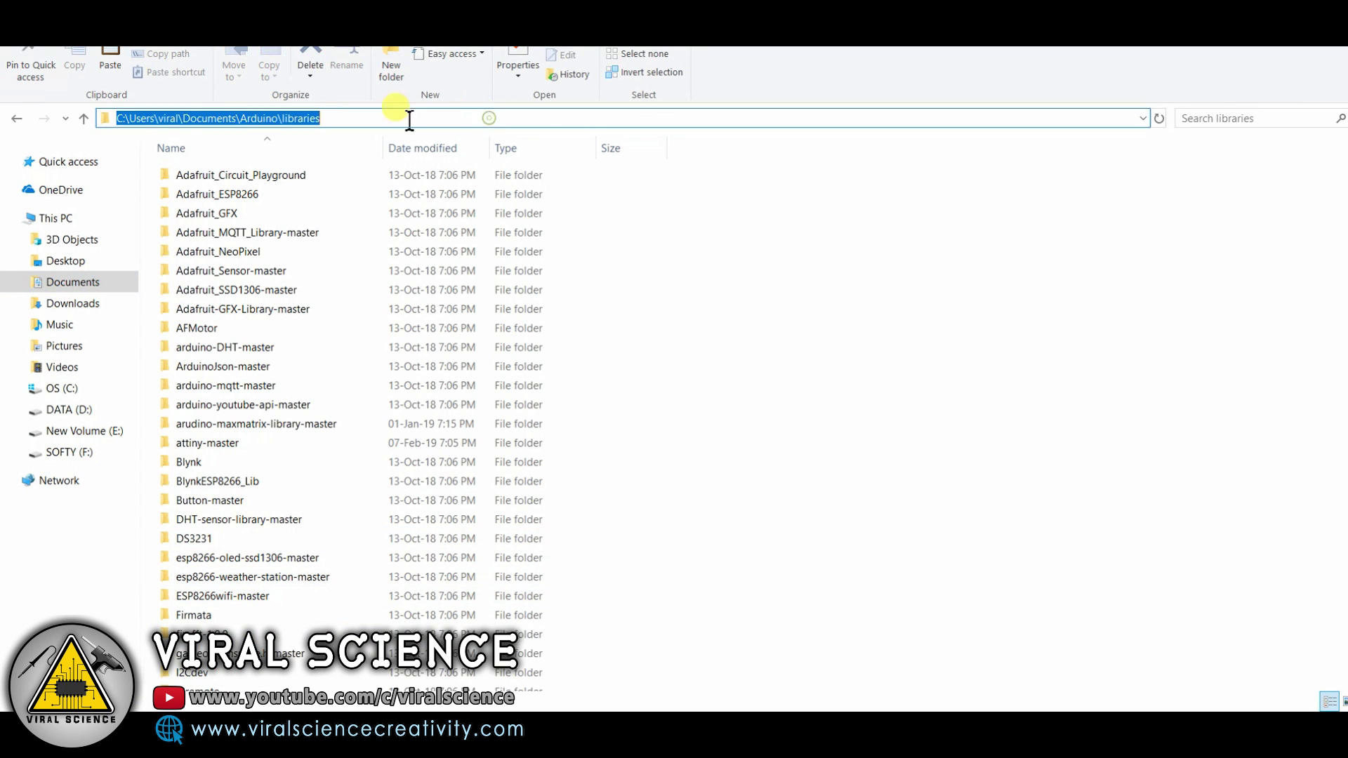
right_click(877, 350)
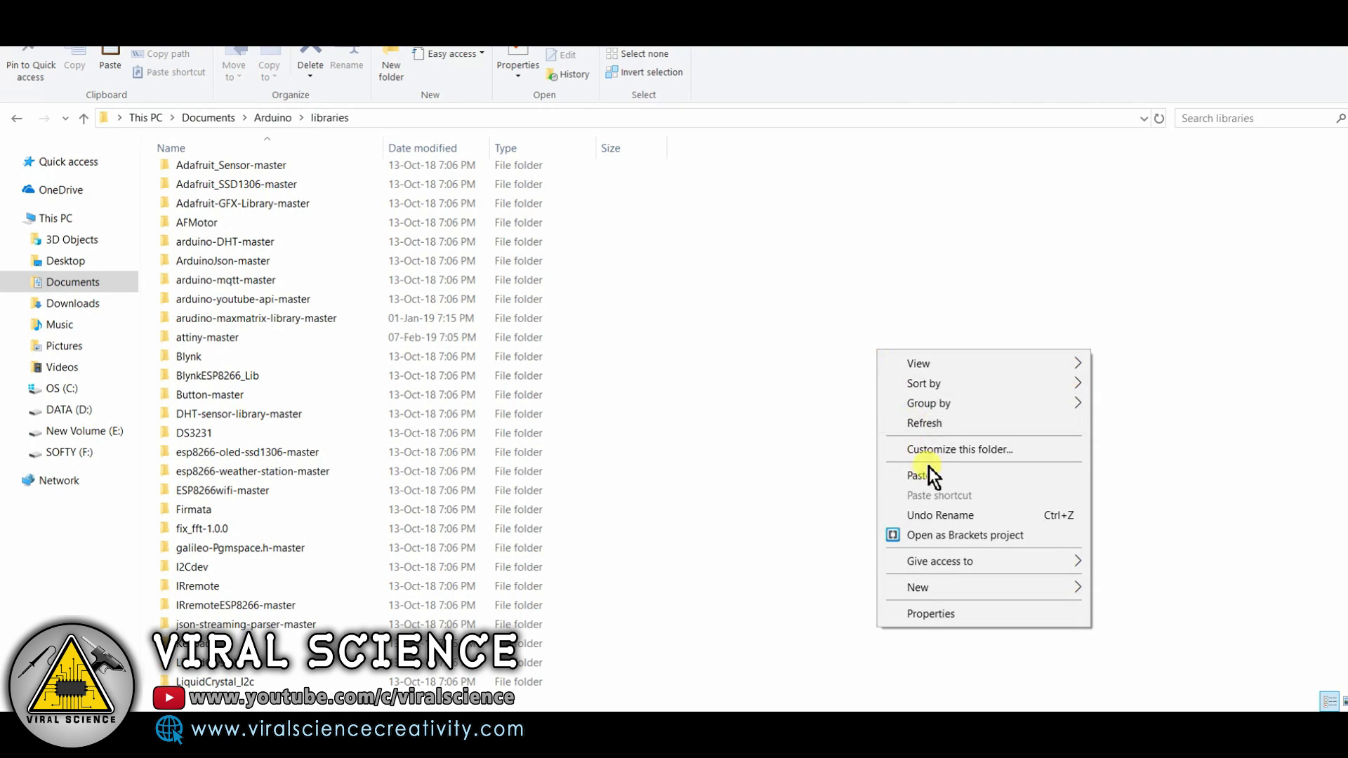
click(929, 466)
click(943, 532)
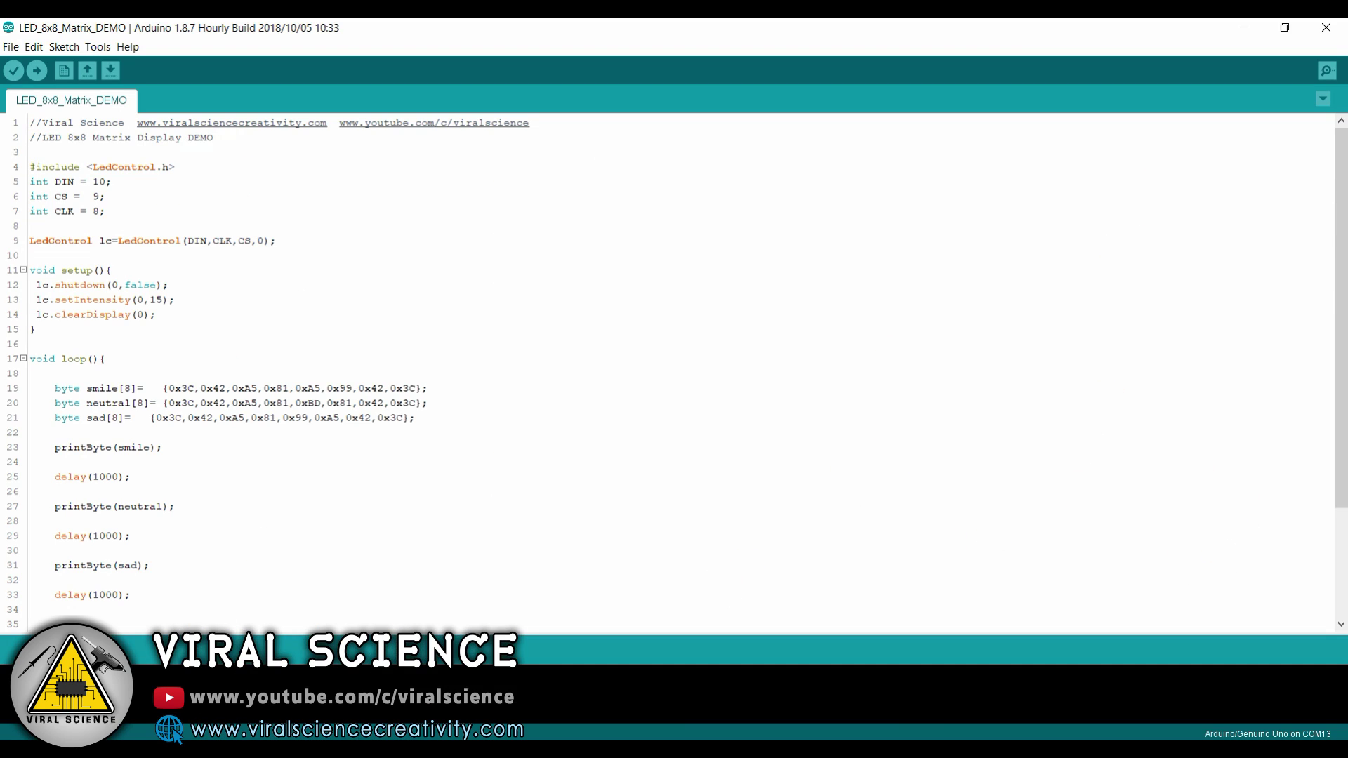
scroll(239, 392, down, 1)
scroll(239, 392, down, 1)
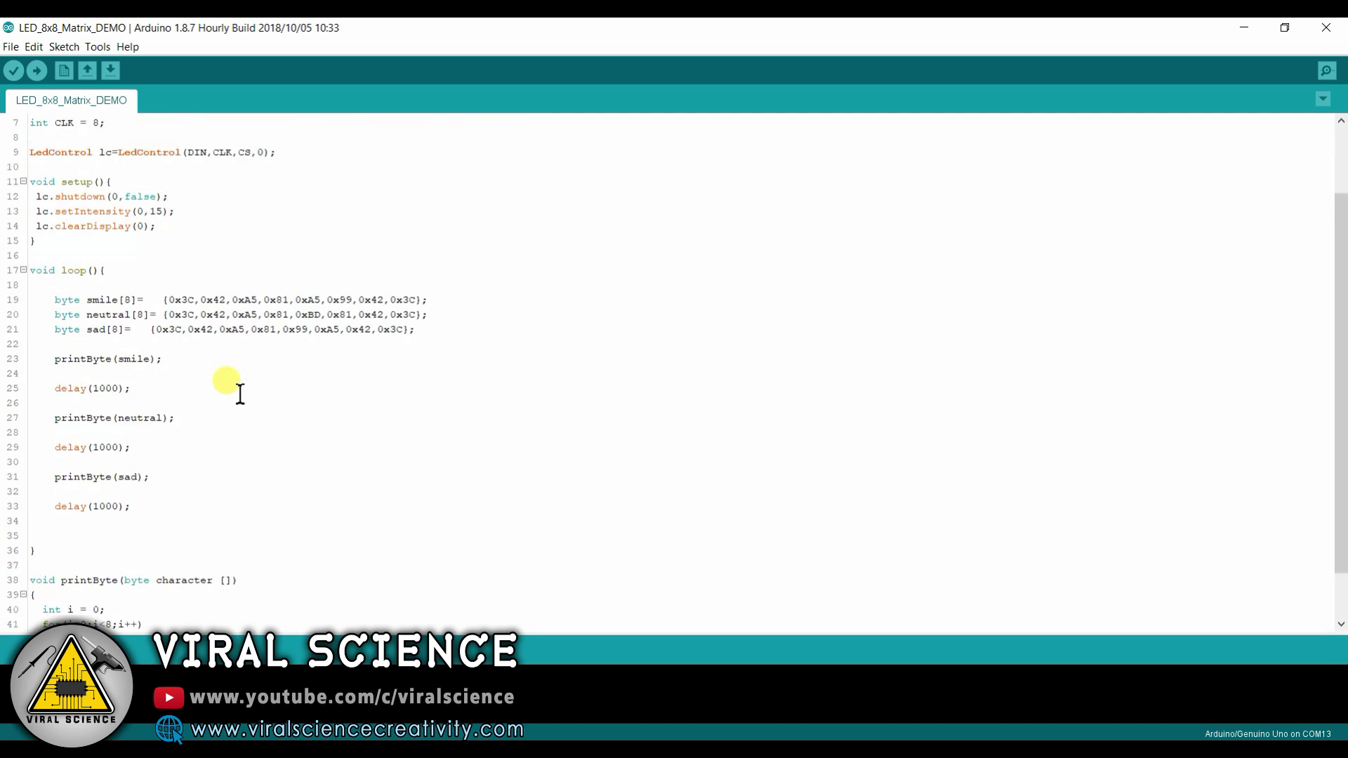
scroll(239, 392, down, 1)
scroll(240, 391, up, 3)
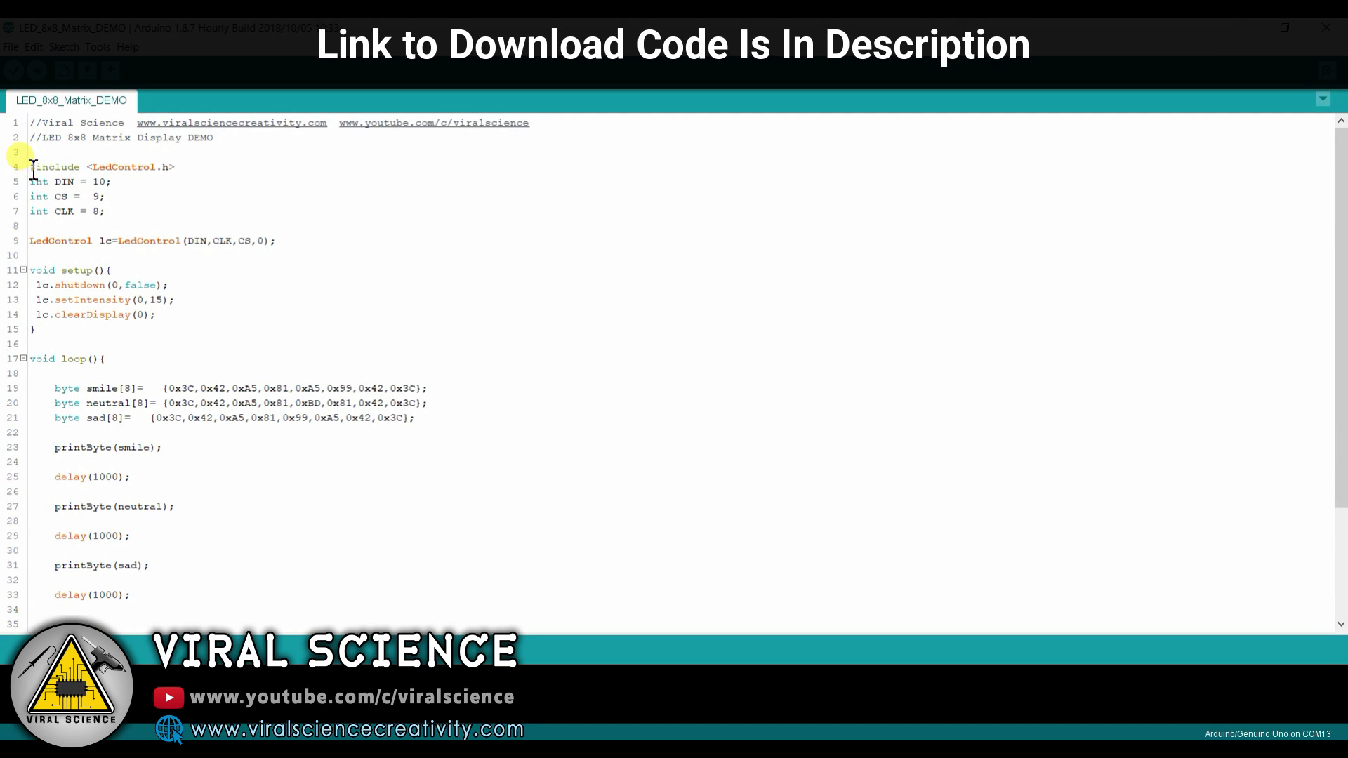
- Review the include and pin declarations and the setup function of LED_8x8_Matrix_DEMO
drag(32, 169, 145, 203)
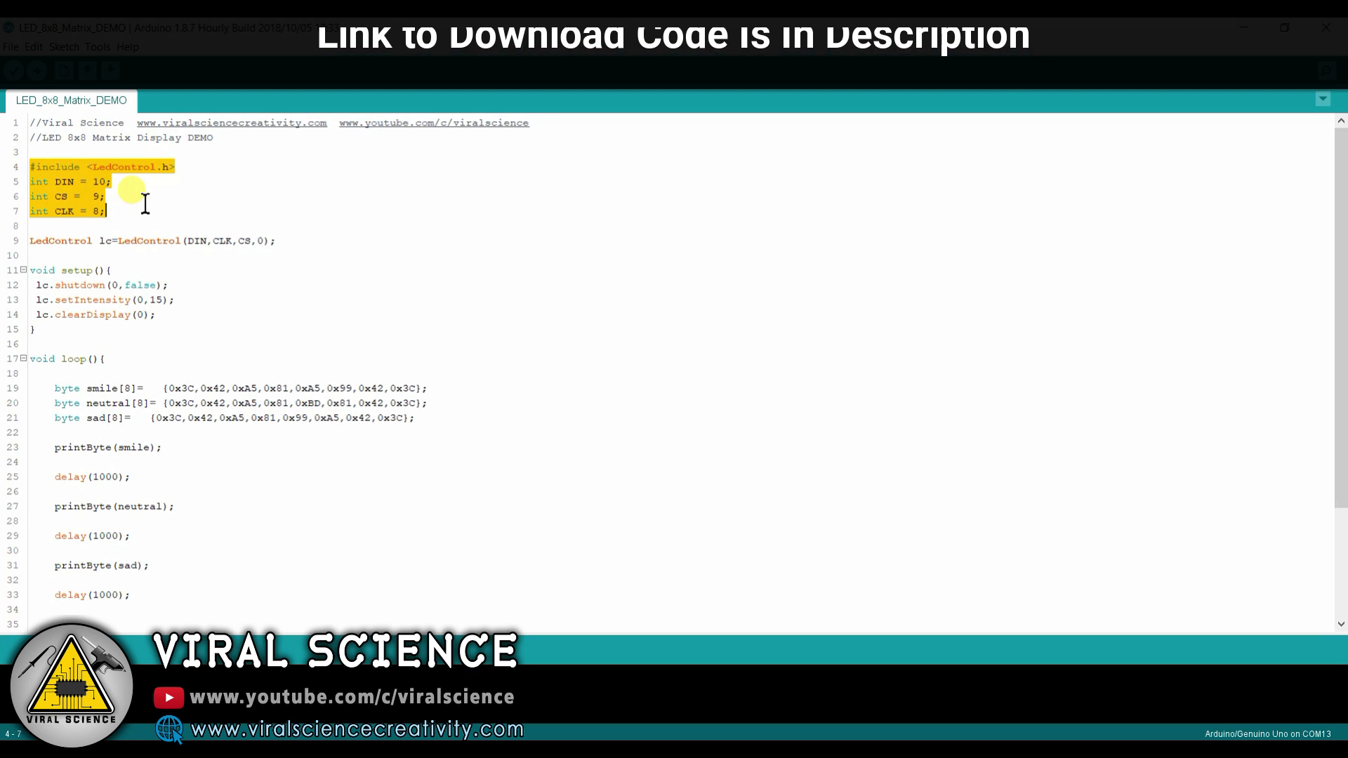
click(144, 203)
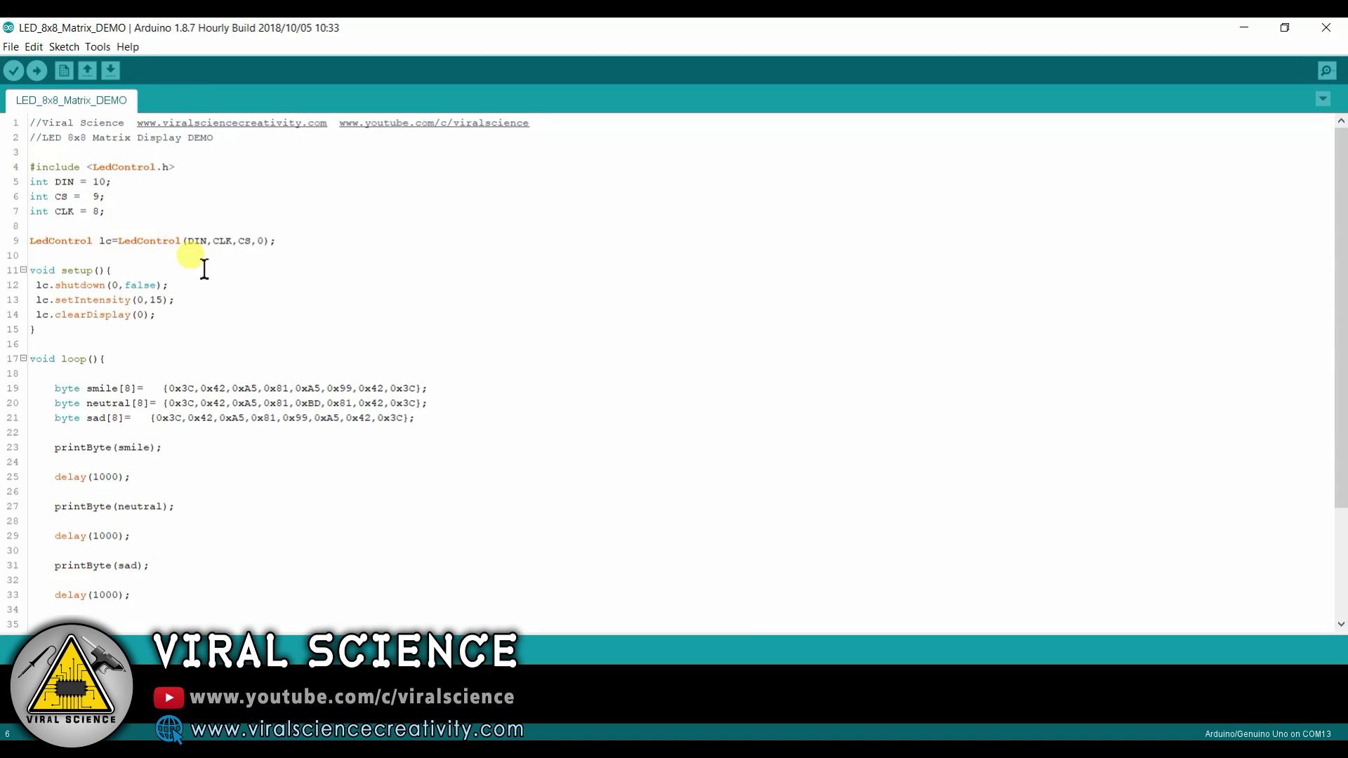
drag(31, 271, 155, 316)
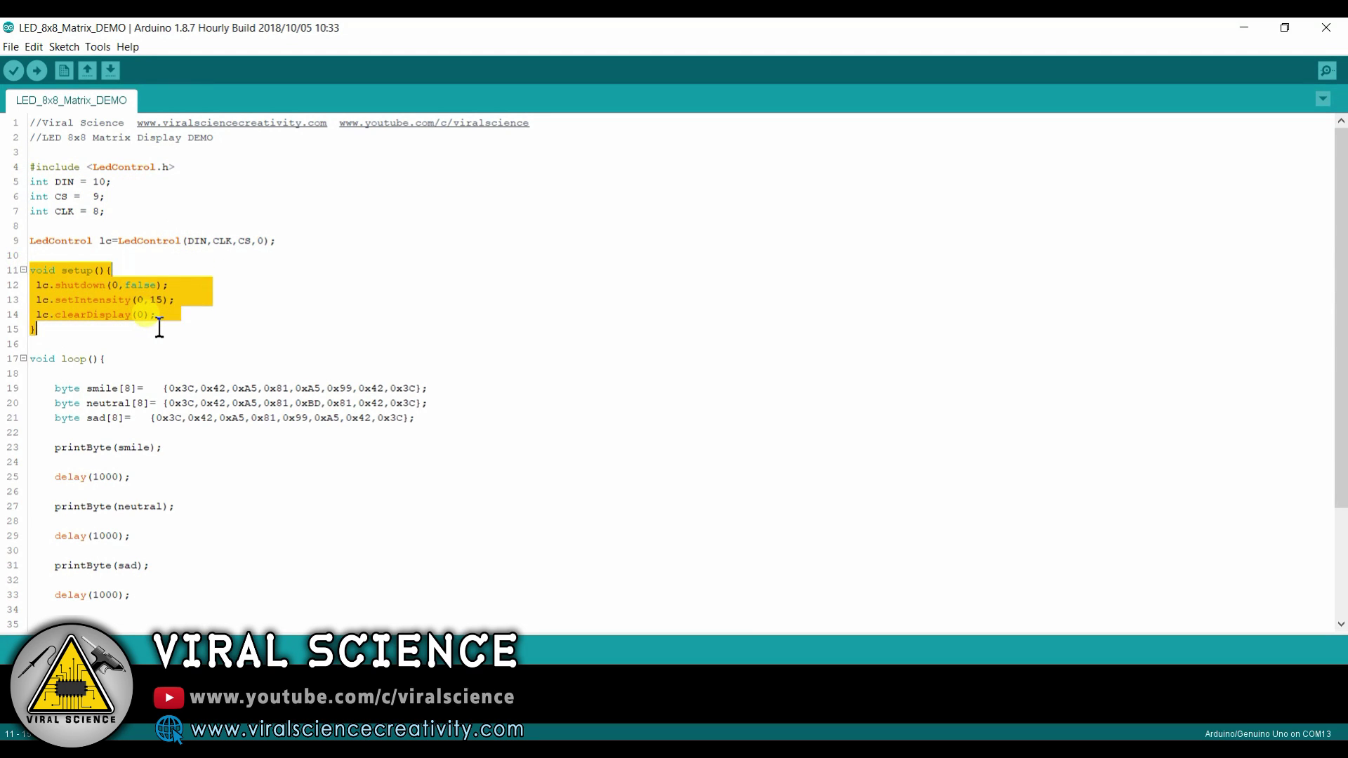
click(253, 324)
text();        //Adjust the brightness maximum is)
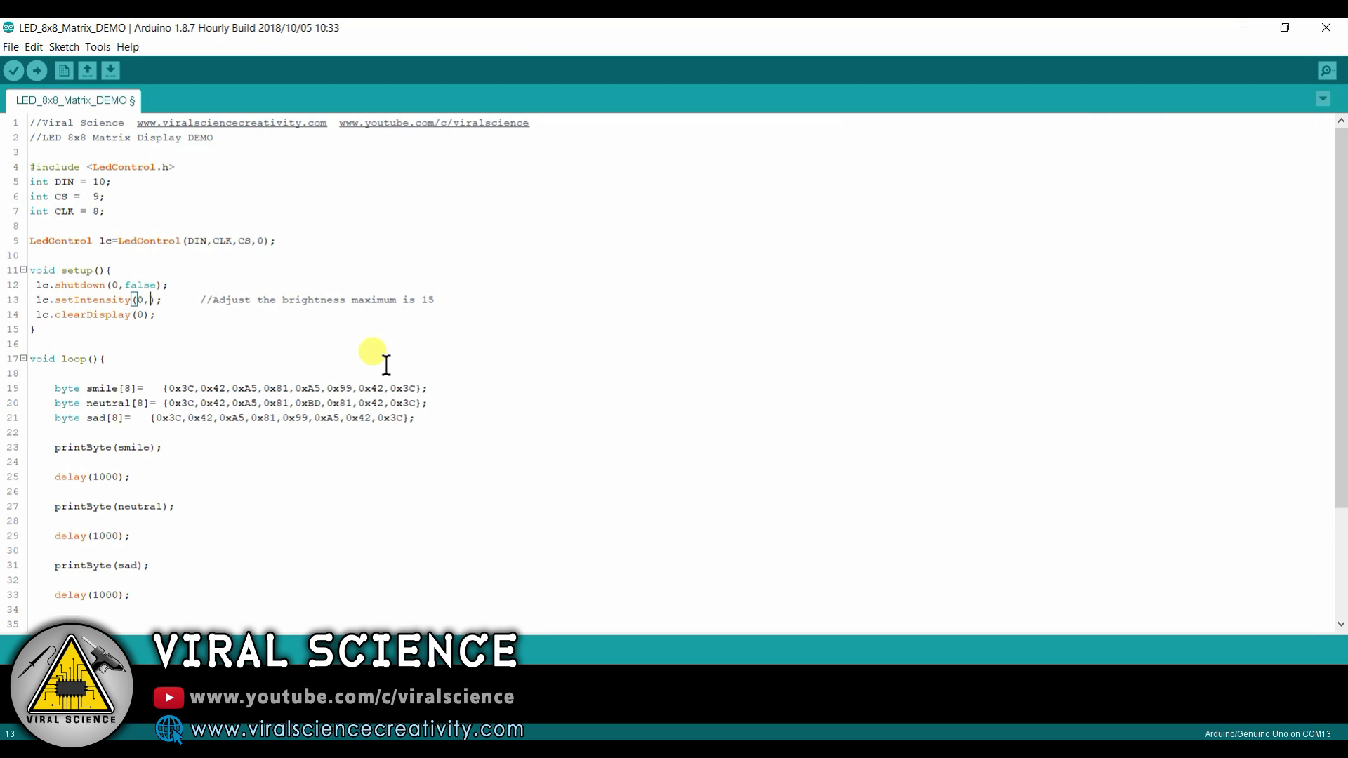
text(15)
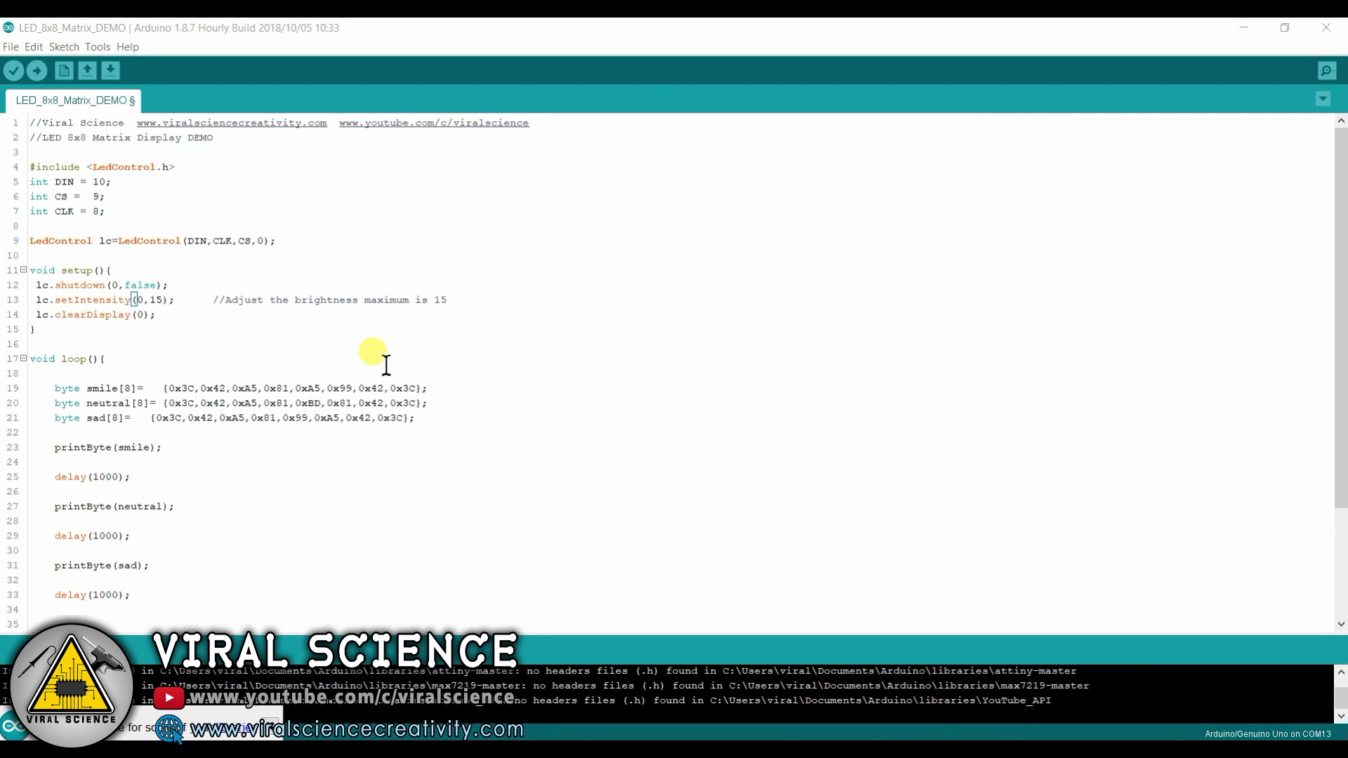
- Finish the brightness line edit and review the smile, neutral and sad pattern byte lines
click(310, 322)
scroll(299, 321, down, 1)
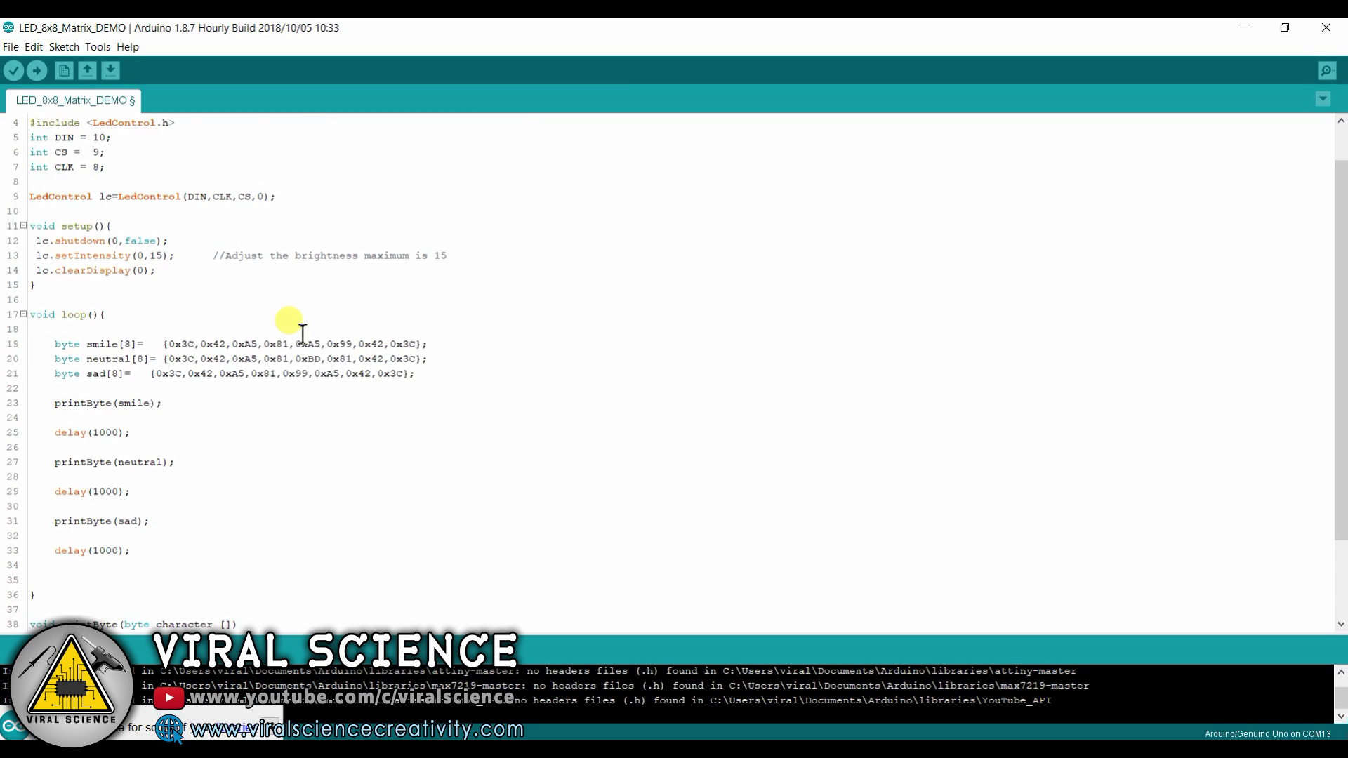
drag(58, 348, 306, 348)
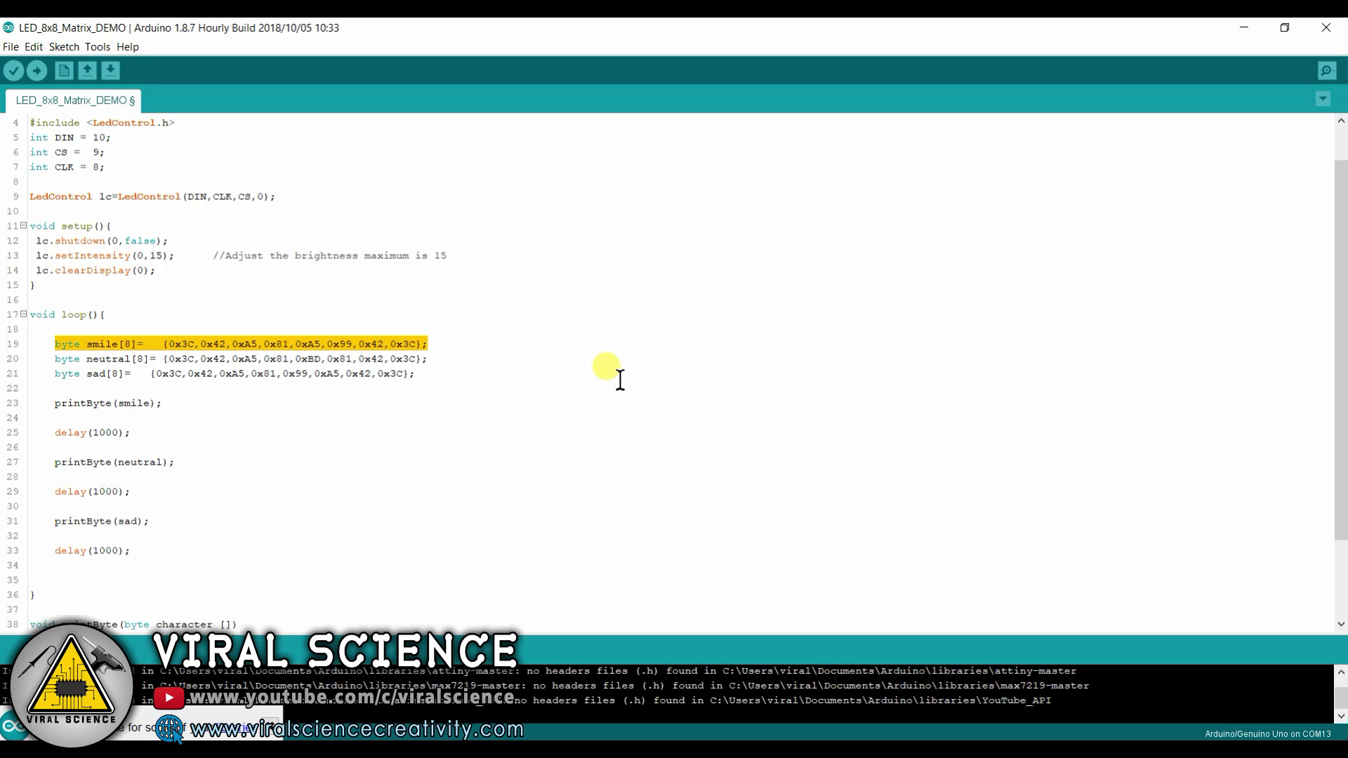
click(545, 376)
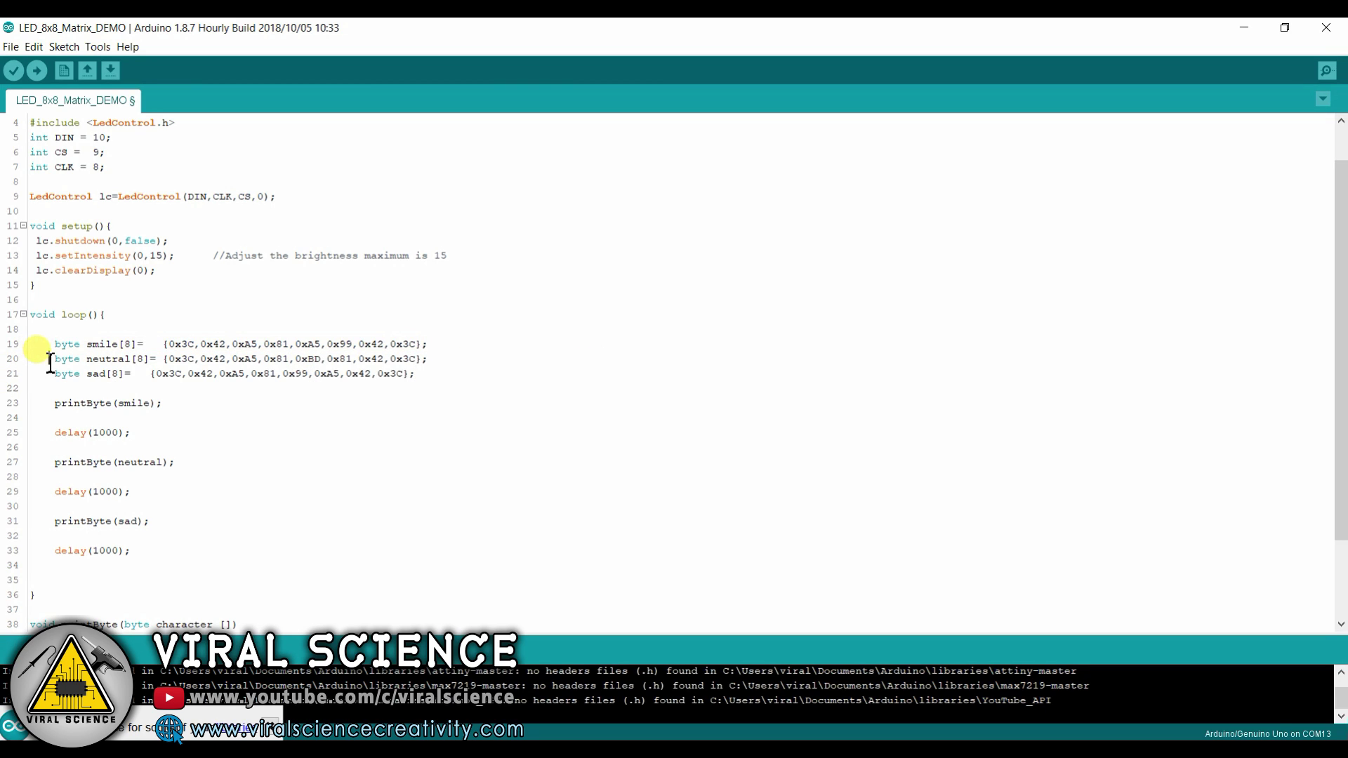
drag(49, 362, 439, 361)
drag(46, 377, 456, 380)
click(455, 393)
scroll(253, 398, down, 1)
scroll(24, 335, down, 1)
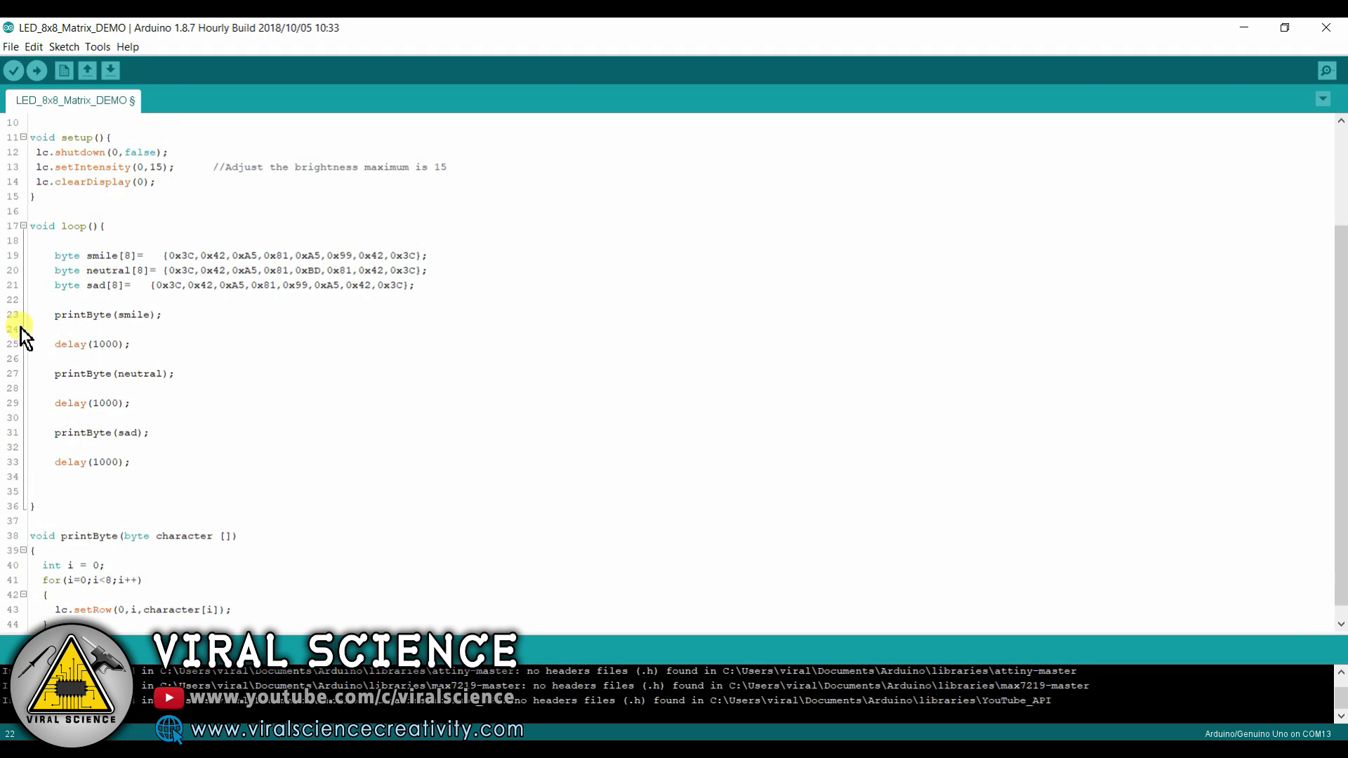
- Review the loop's printByte and delay(1000) sequence and the printByte function definition
drag(55, 315, 182, 320)
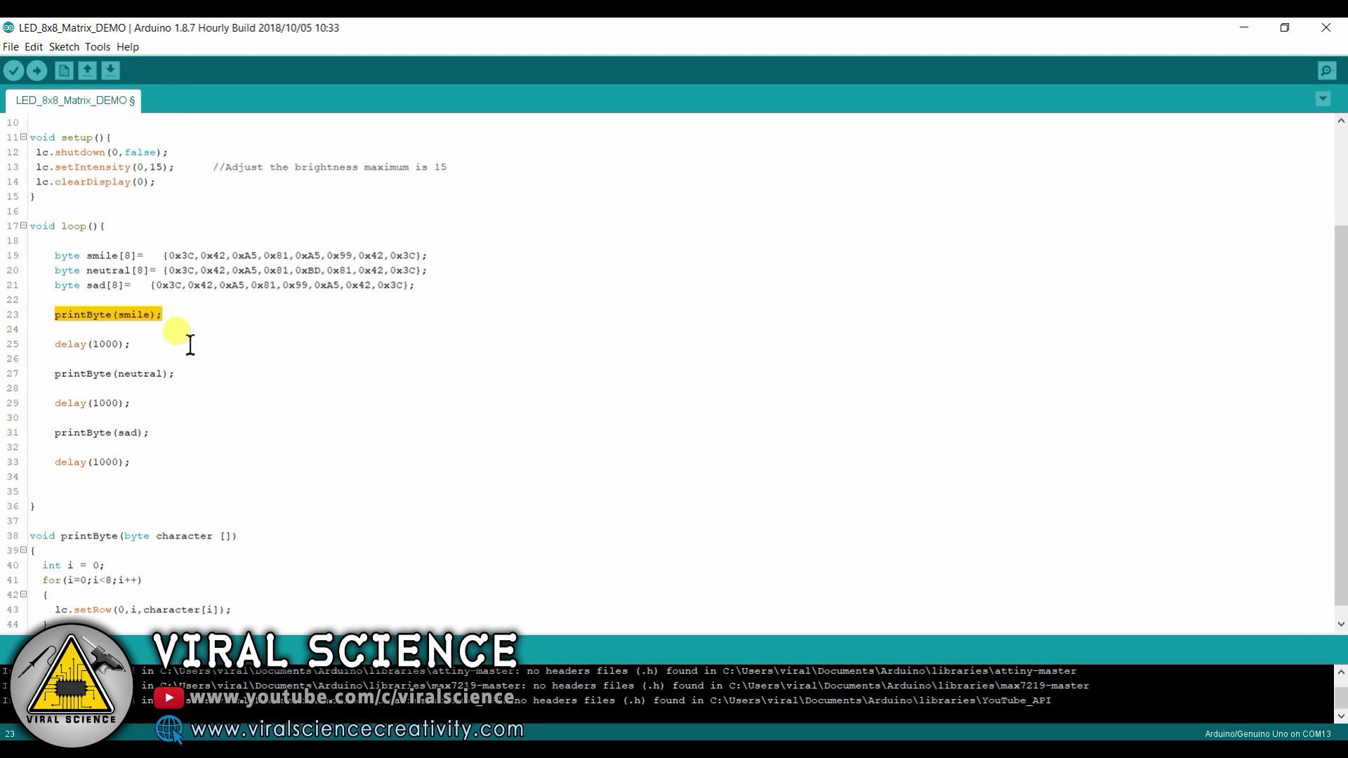
drag(48, 348, 156, 350)
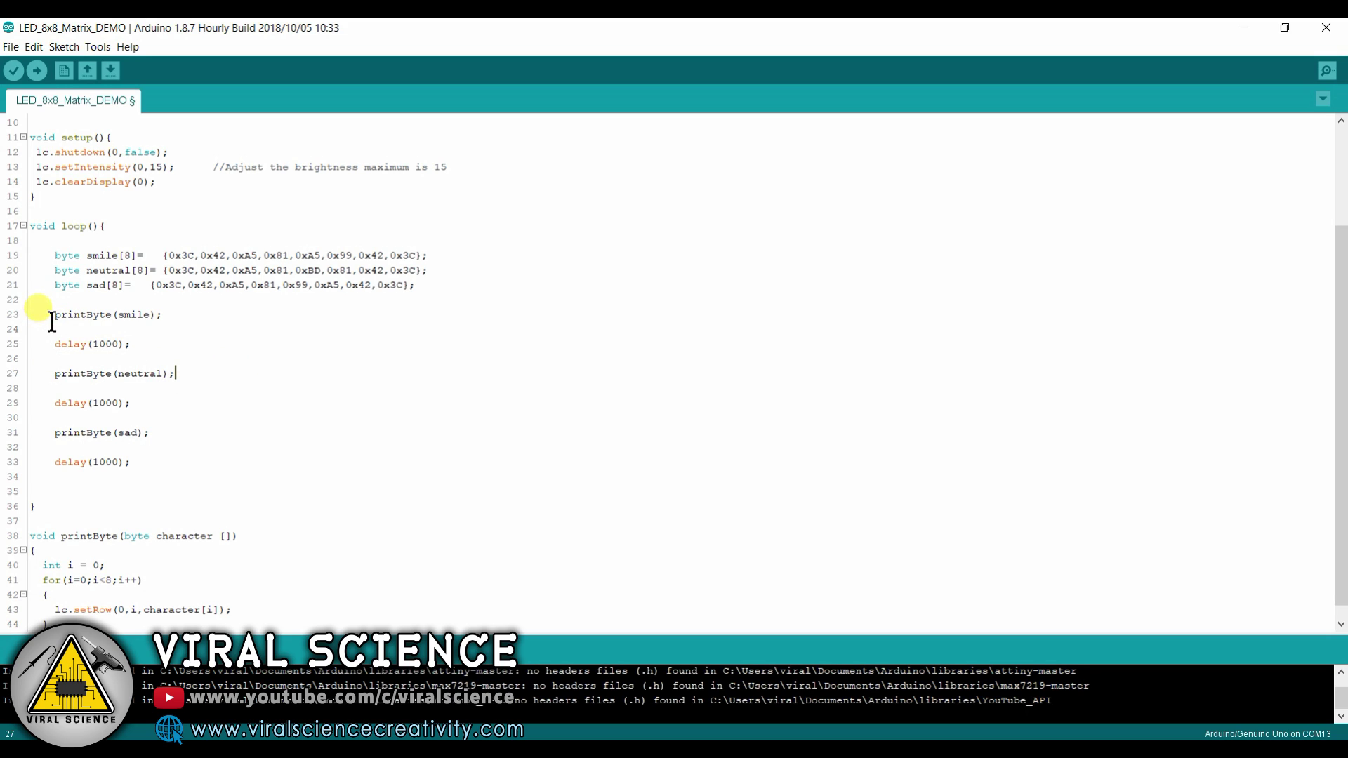
drag(50, 321, 195, 470)
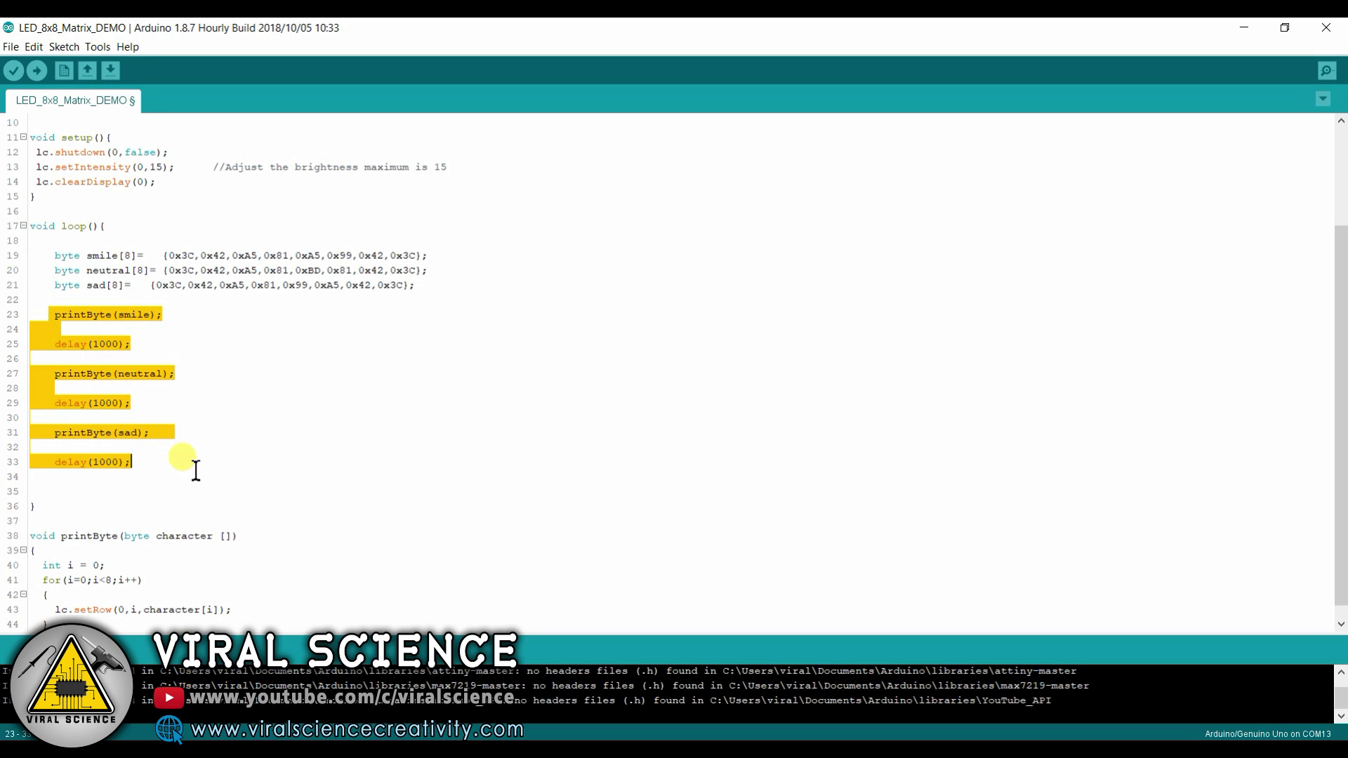
click(155, 464)
scroll(158, 460, down, 1)
drag(30, 522, 179, 608)
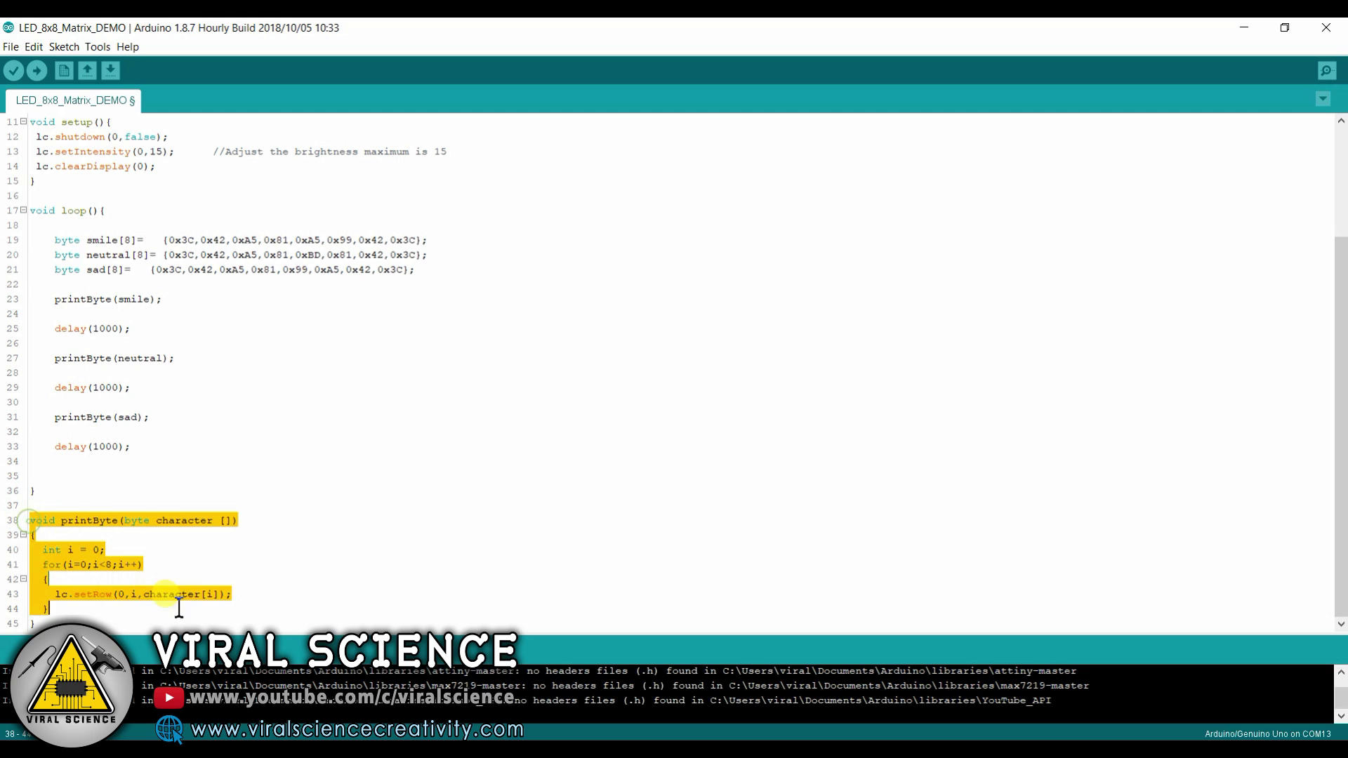
click(273, 552)
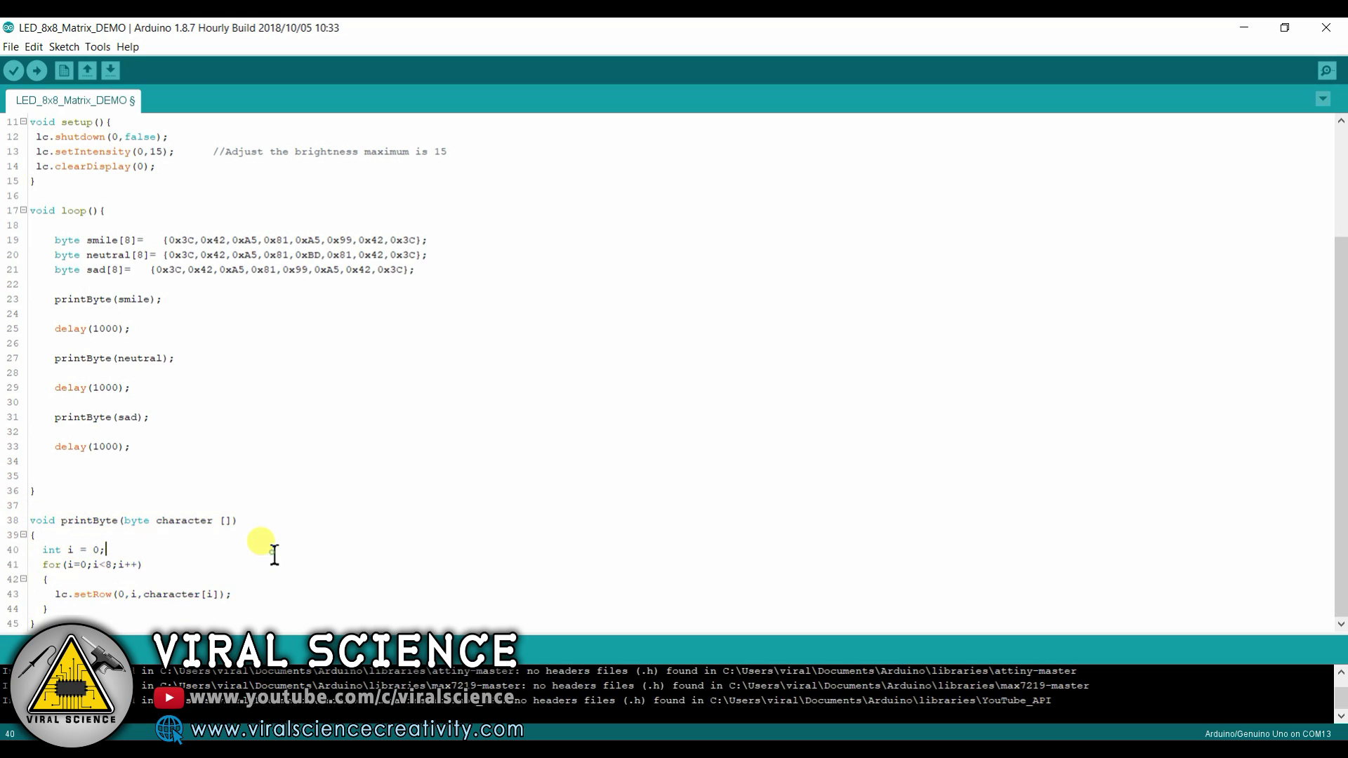
scroll(284, 549, up, 3)
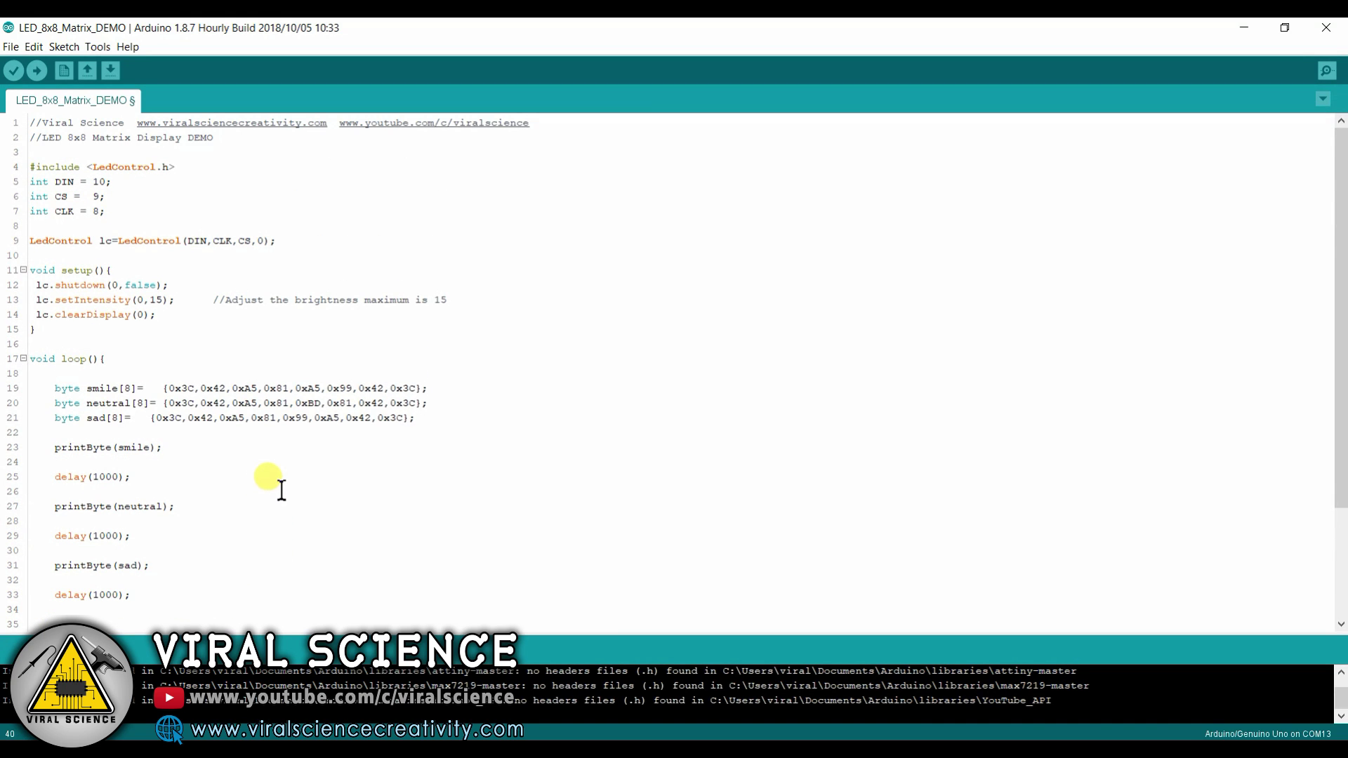
- Confirm the Arduino/Genuino Uno board, set the port to COM13, and upload the sketch
click(97, 46)
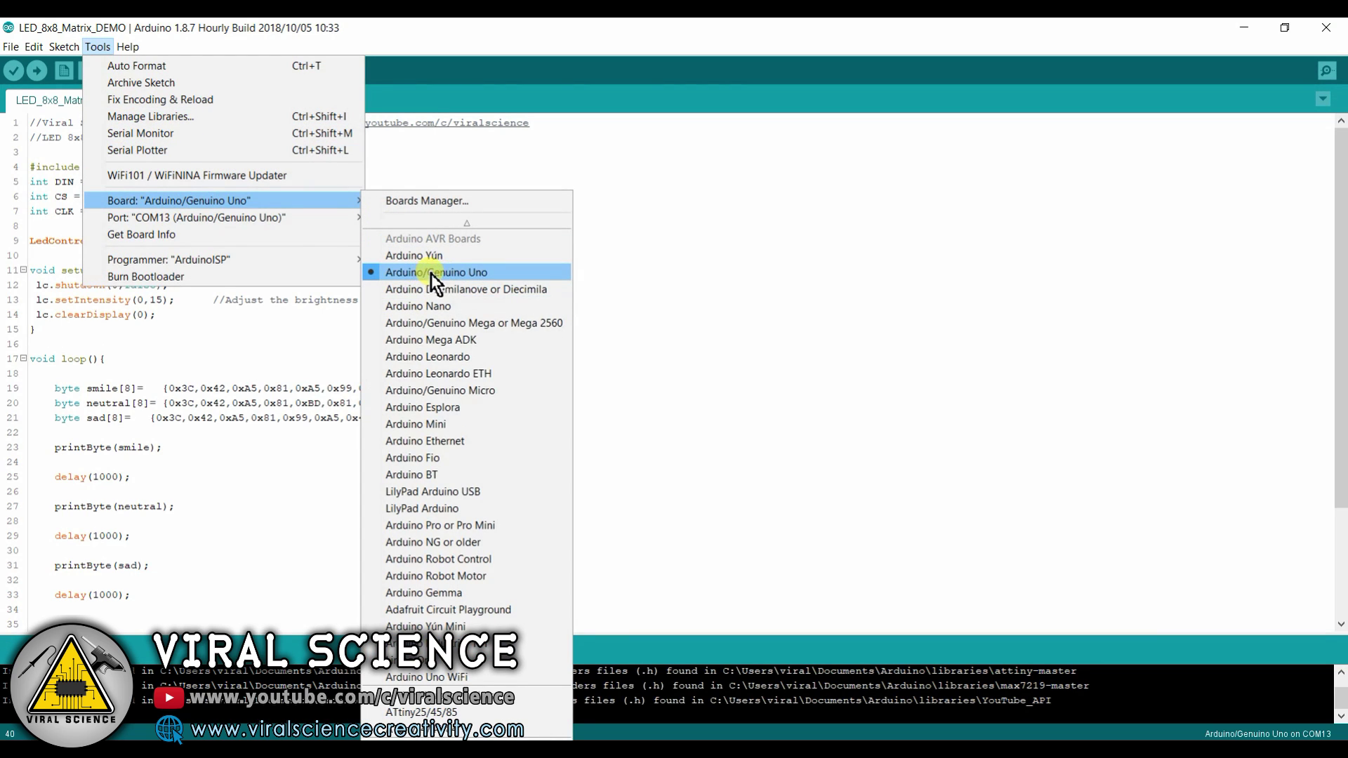
mouse_move(196, 217)
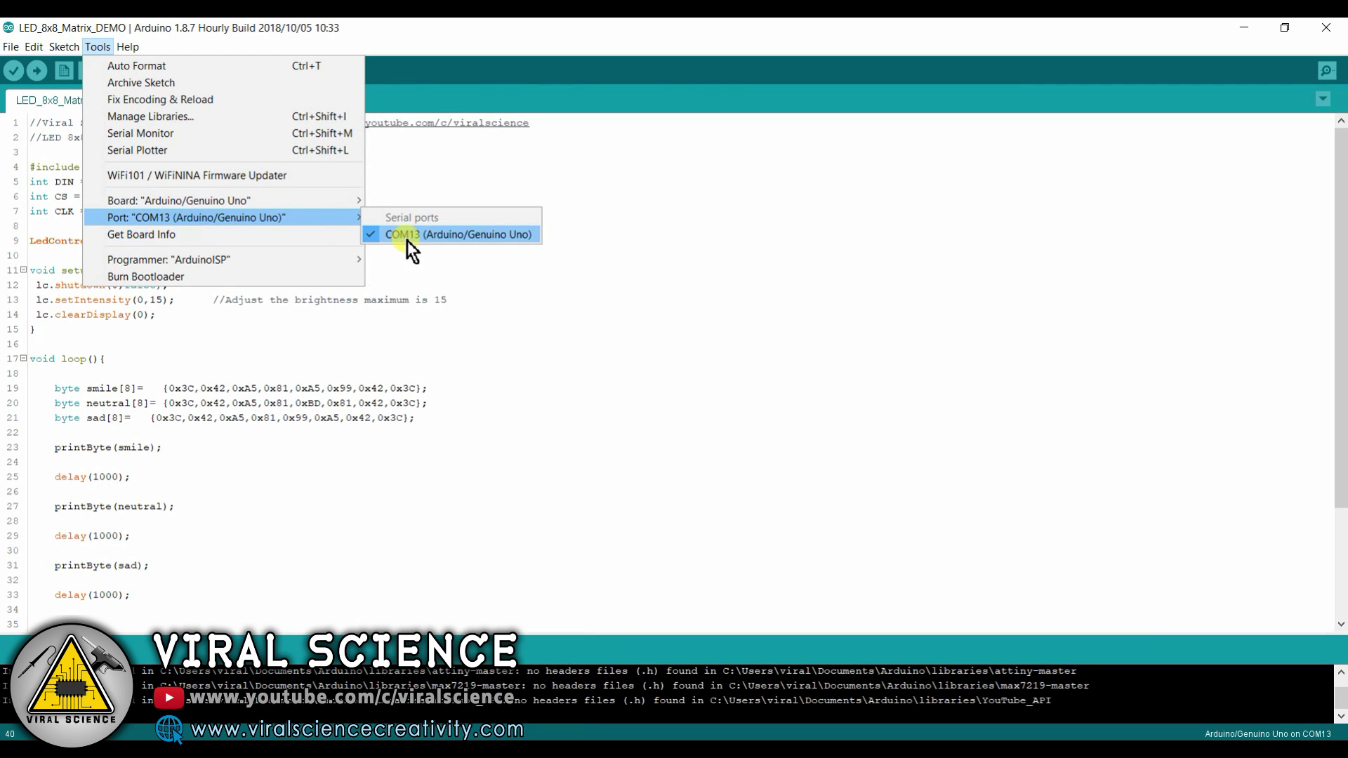
click(408, 237)
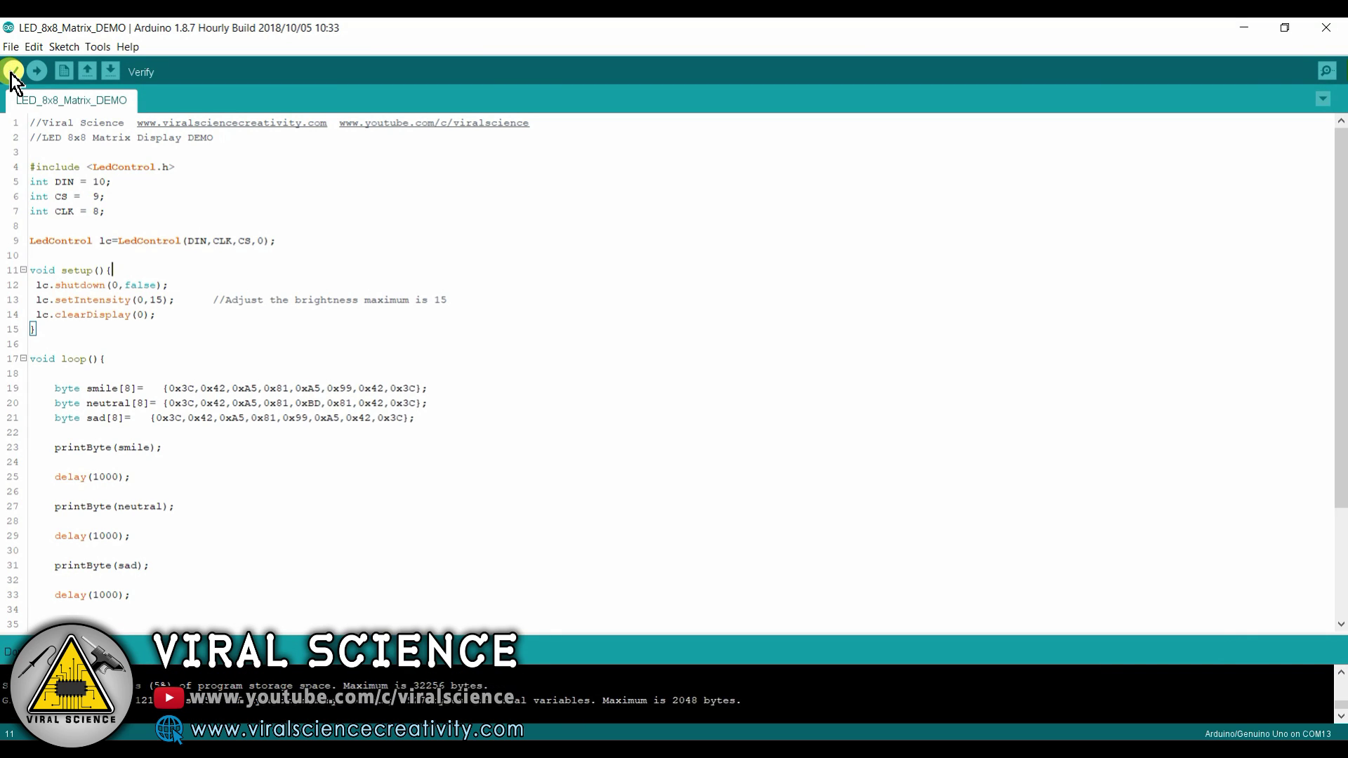
click(36, 71)
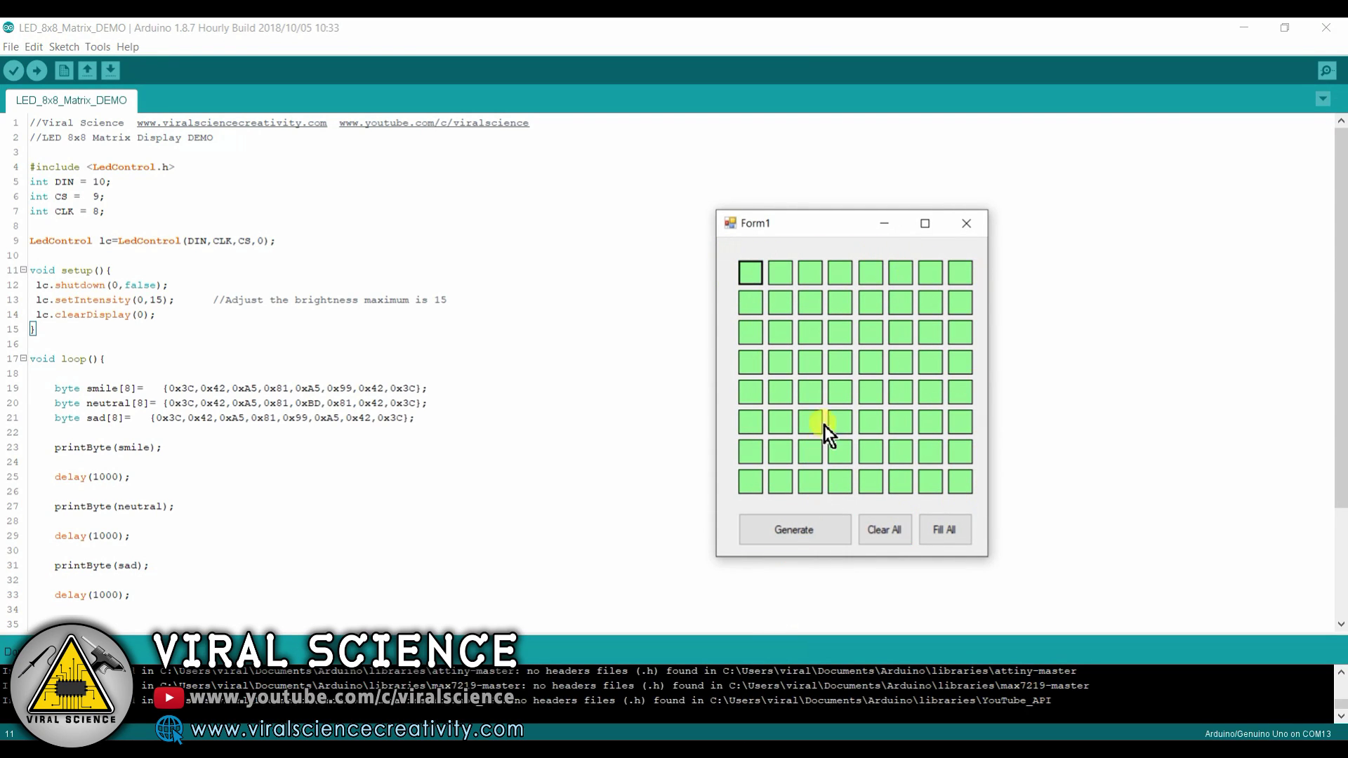
- Insert a new line after line 21's sad pattern for the arrow_up array
drag(842, 233, 1066, 186)
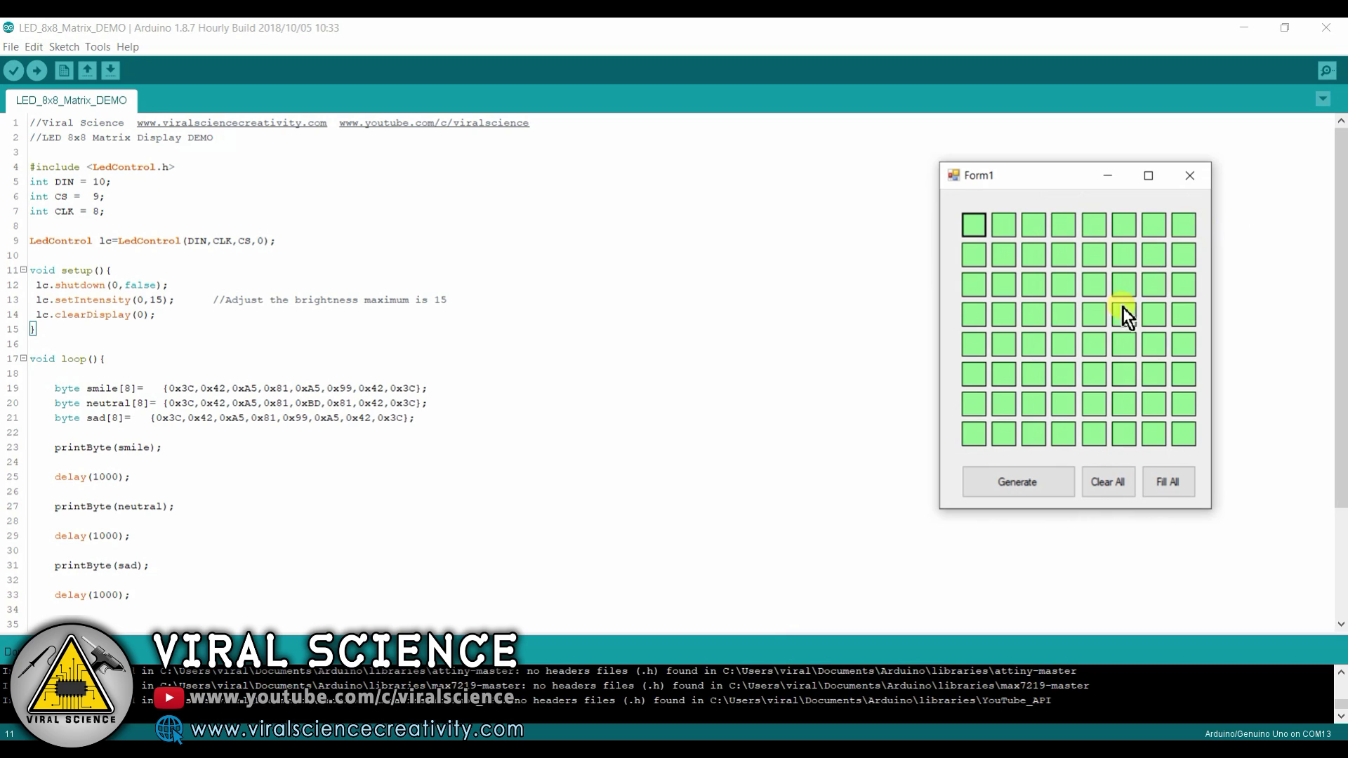
click(432, 416)
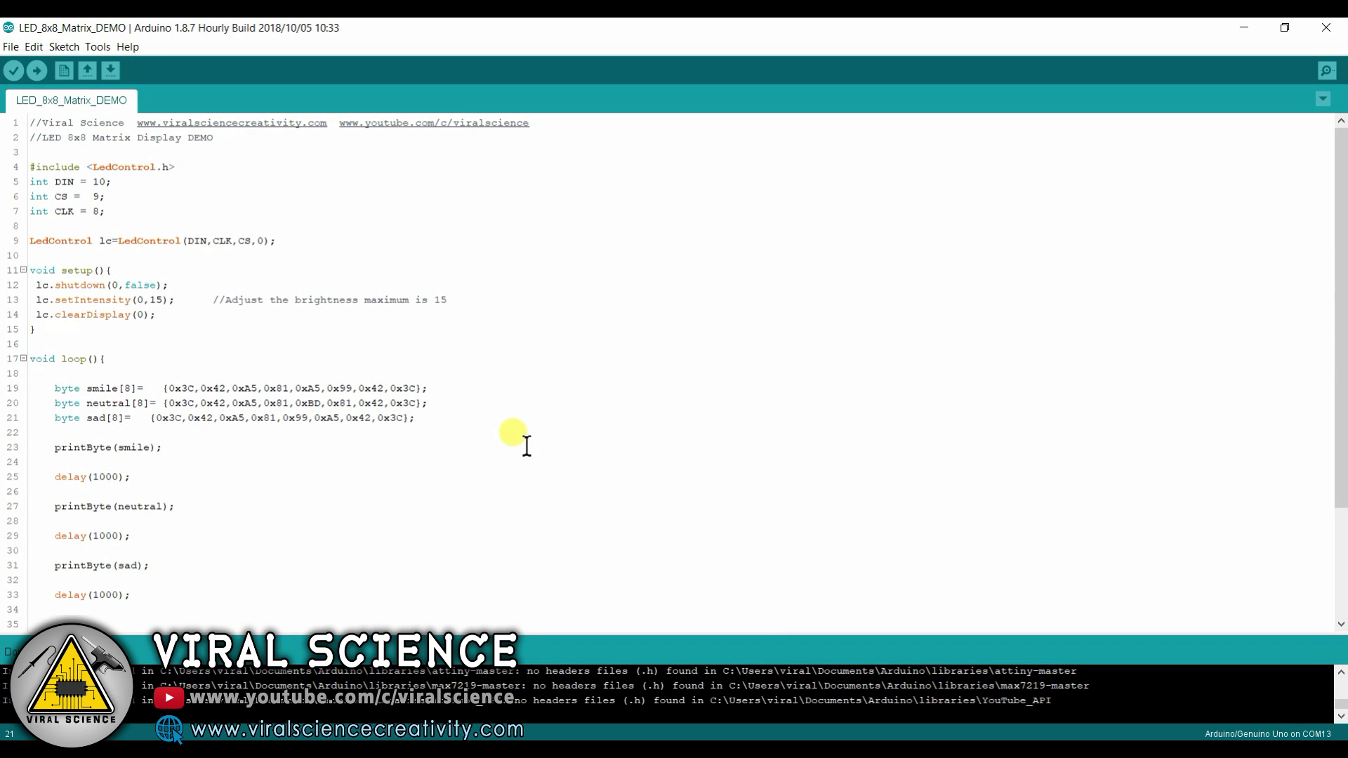
key(Return)
text(byte arrow_up[8]= {)
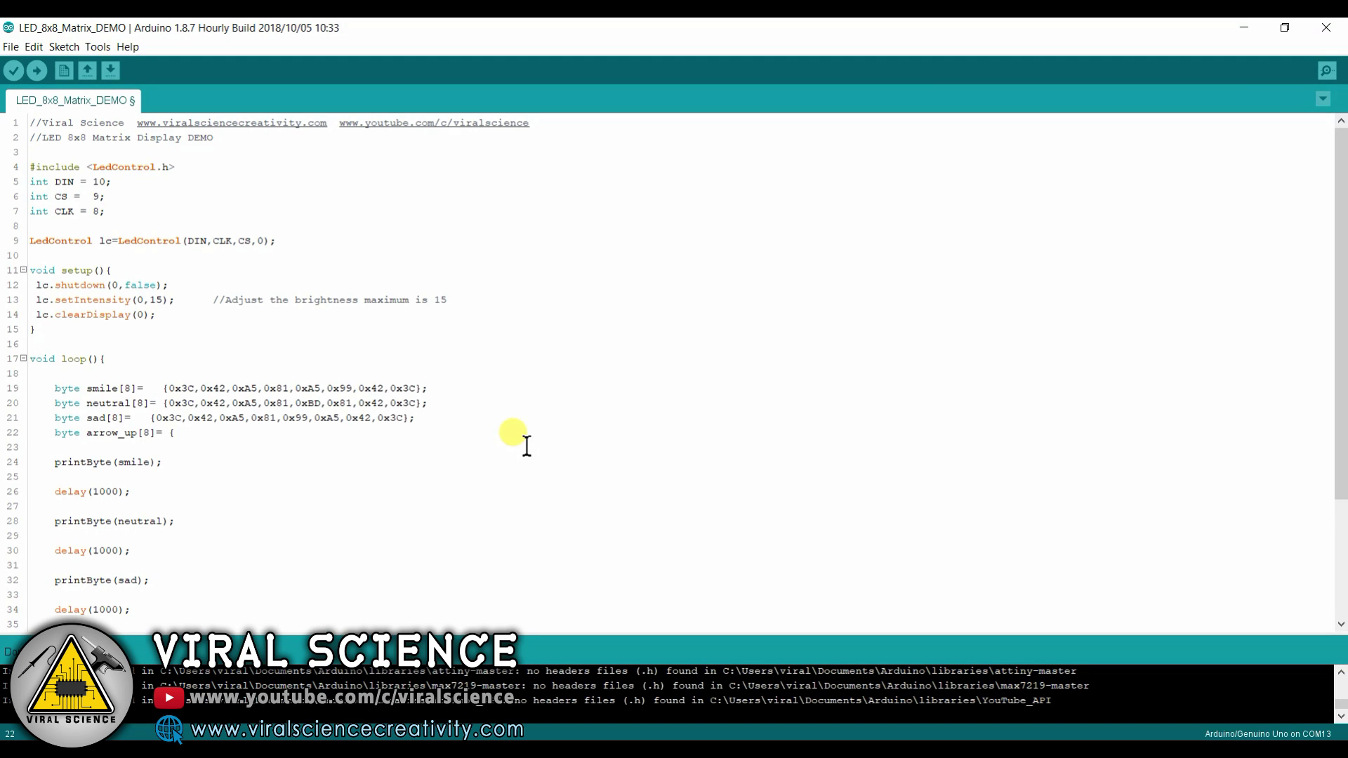
- Draw an upward arrow on the Form1 8x8 grid, with its arrowhead and shaft
click(777, 737)
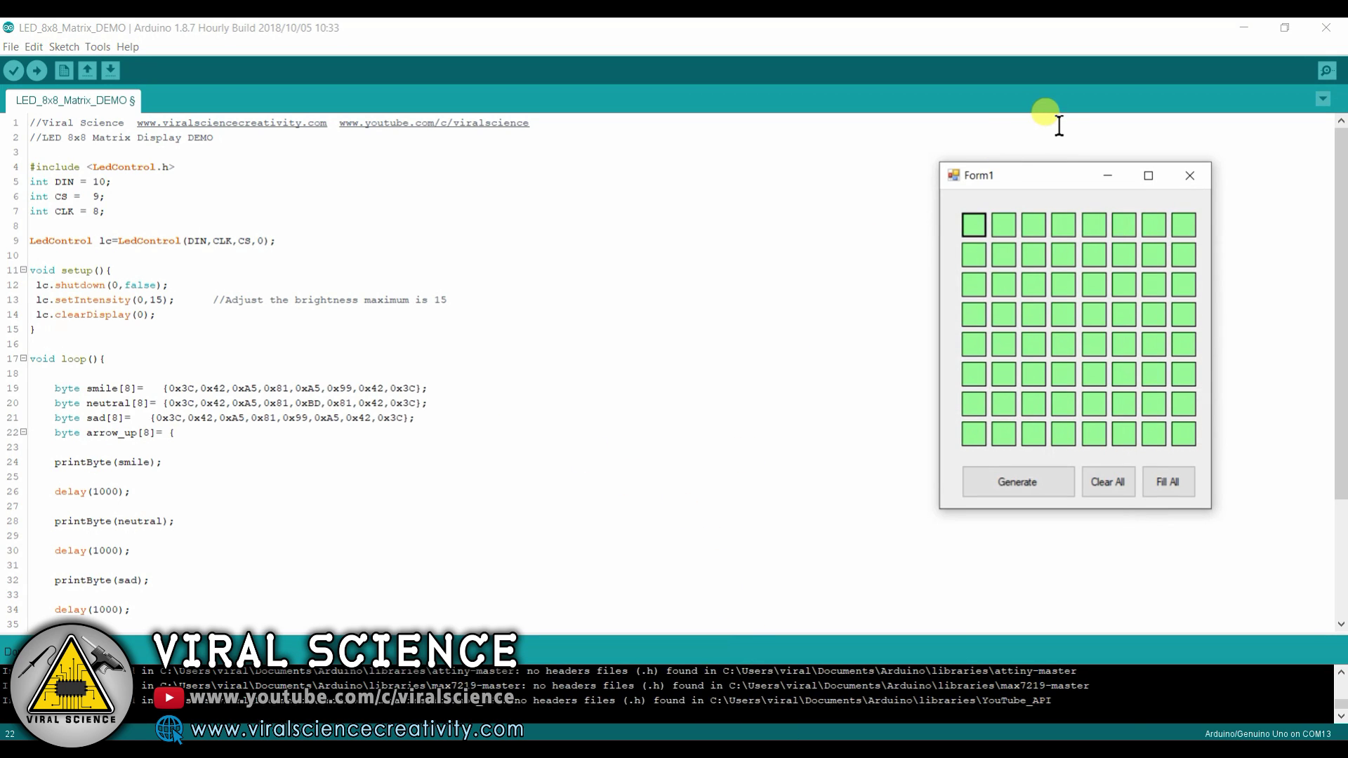
click(1063, 227)
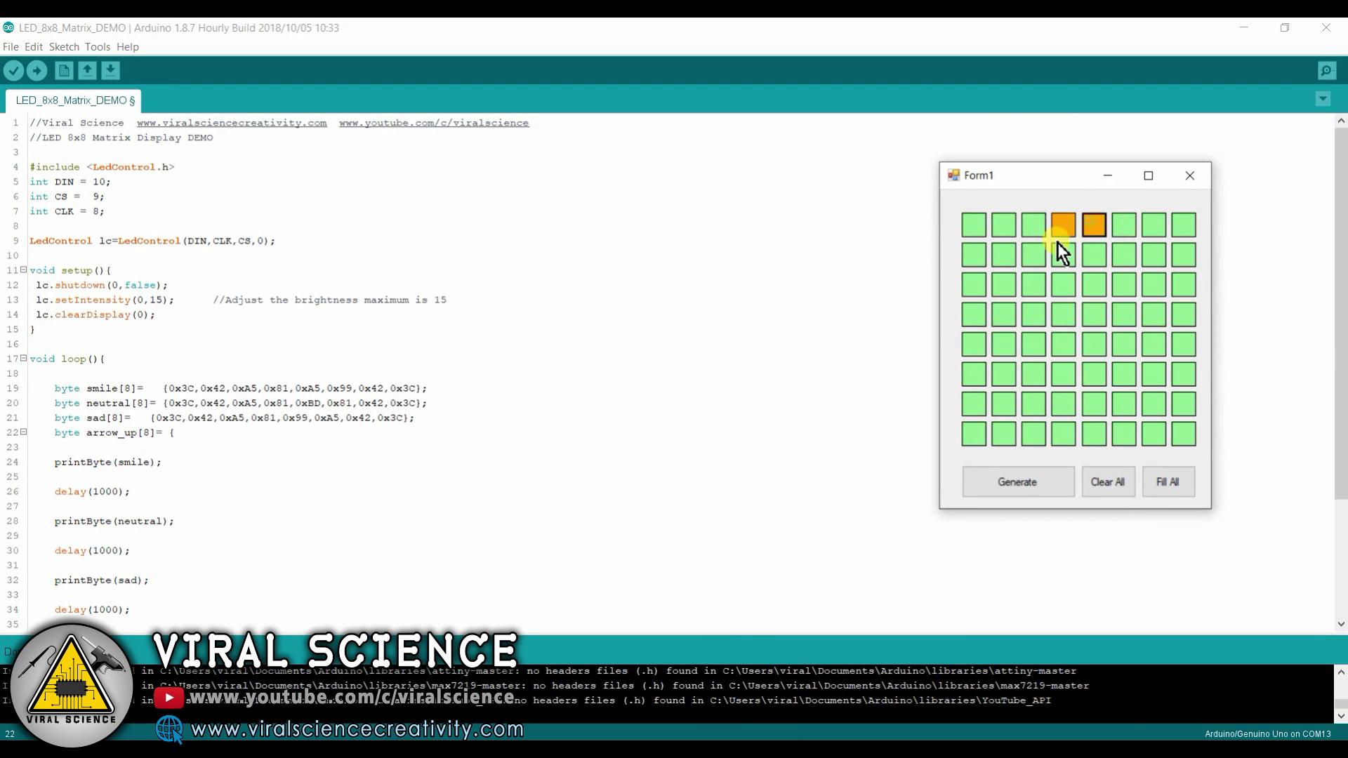
click(1034, 256)
click(1001, 286)
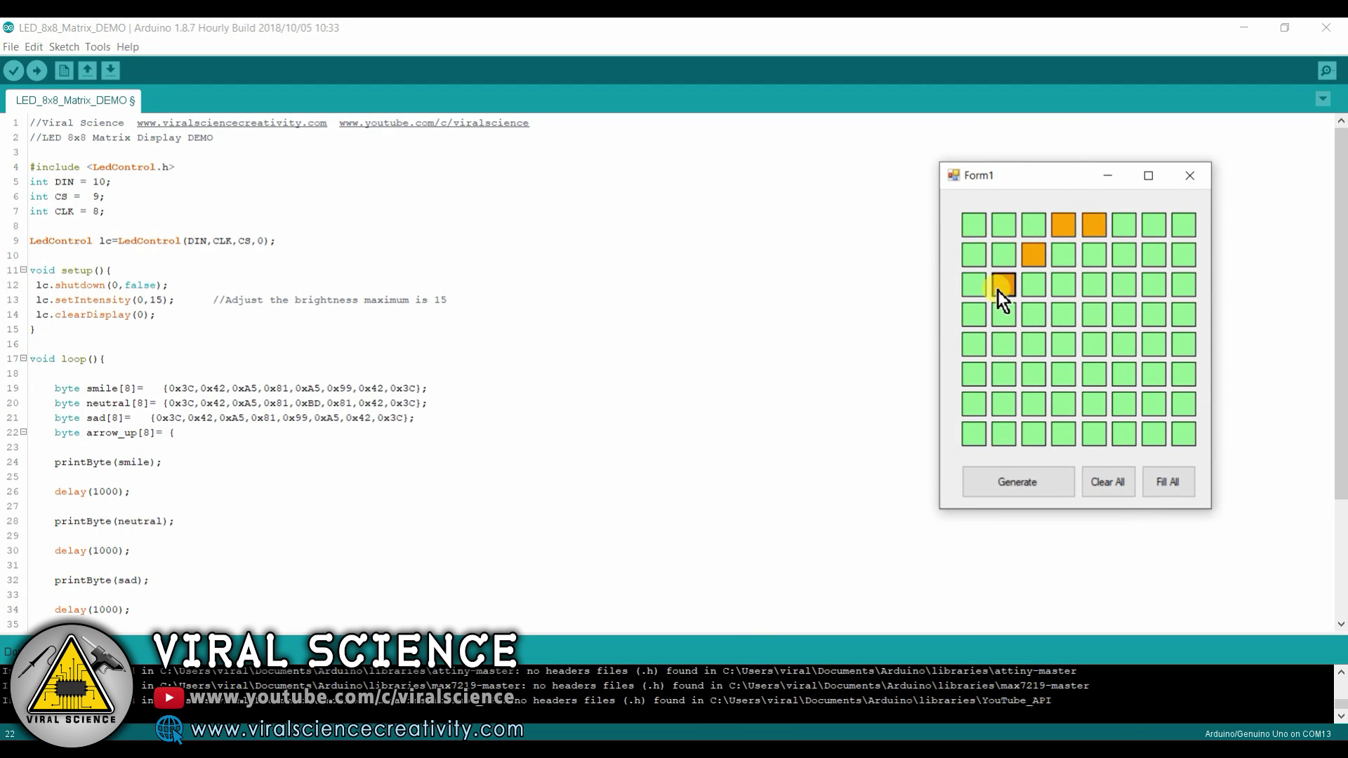
click(1183, 316)
click(1154, 285)
click(1123, 262)
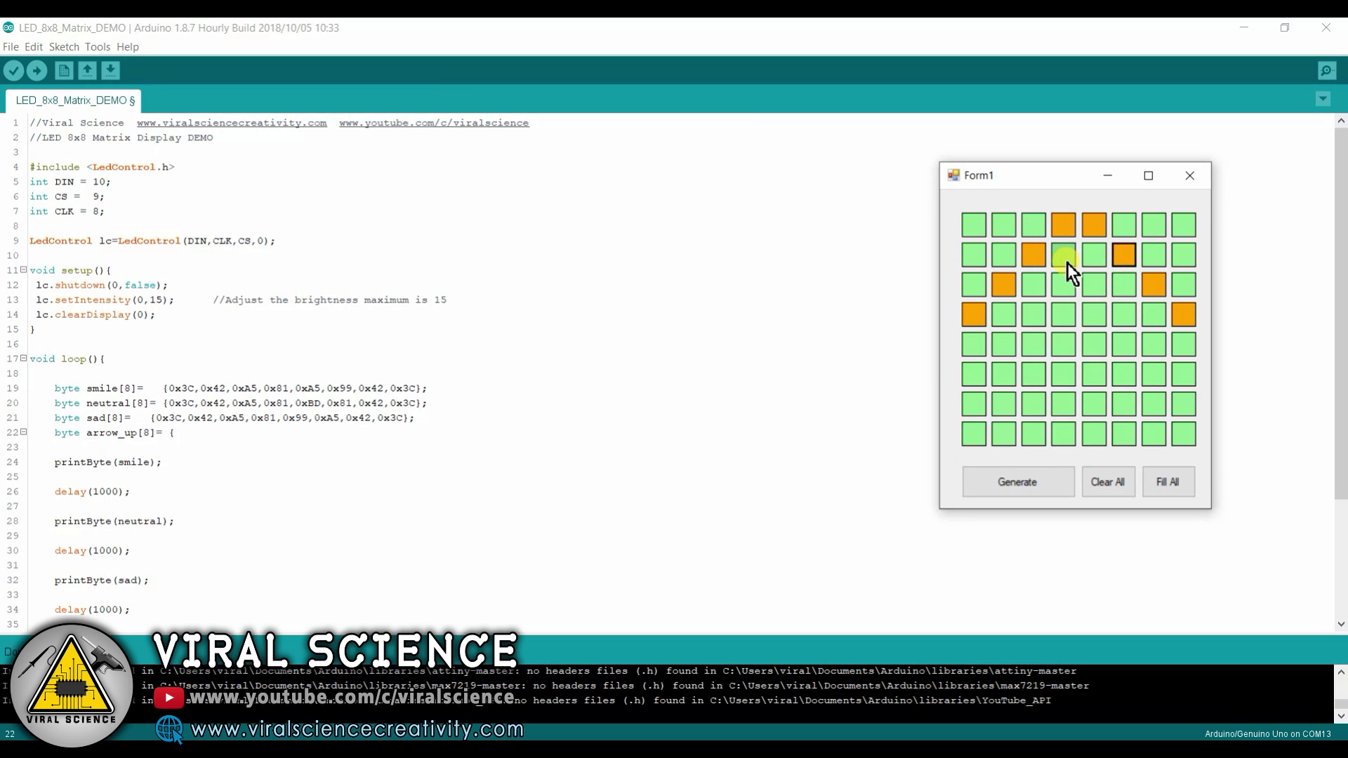
click(1033, 285)
click(1058, 288)
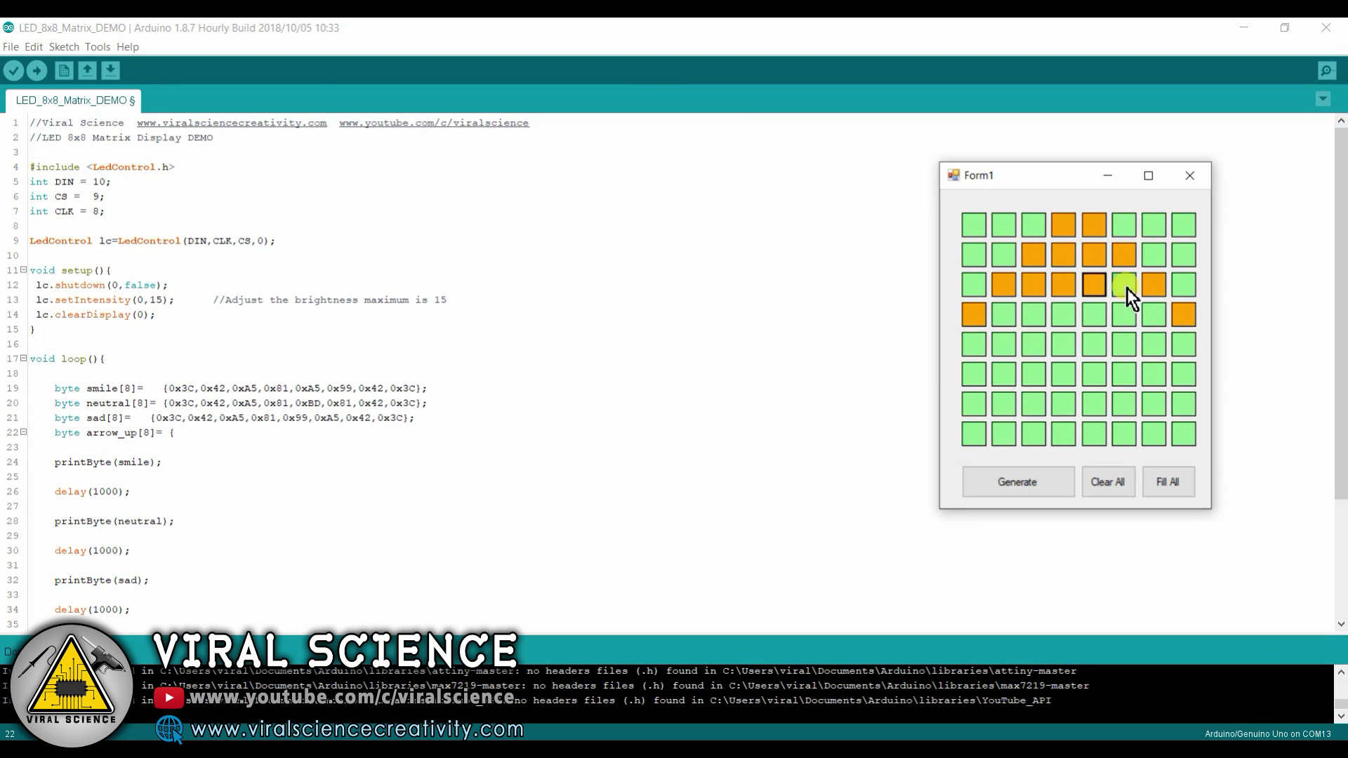
click(1127, 289)
click(1063, 314)
click(1035, 316)
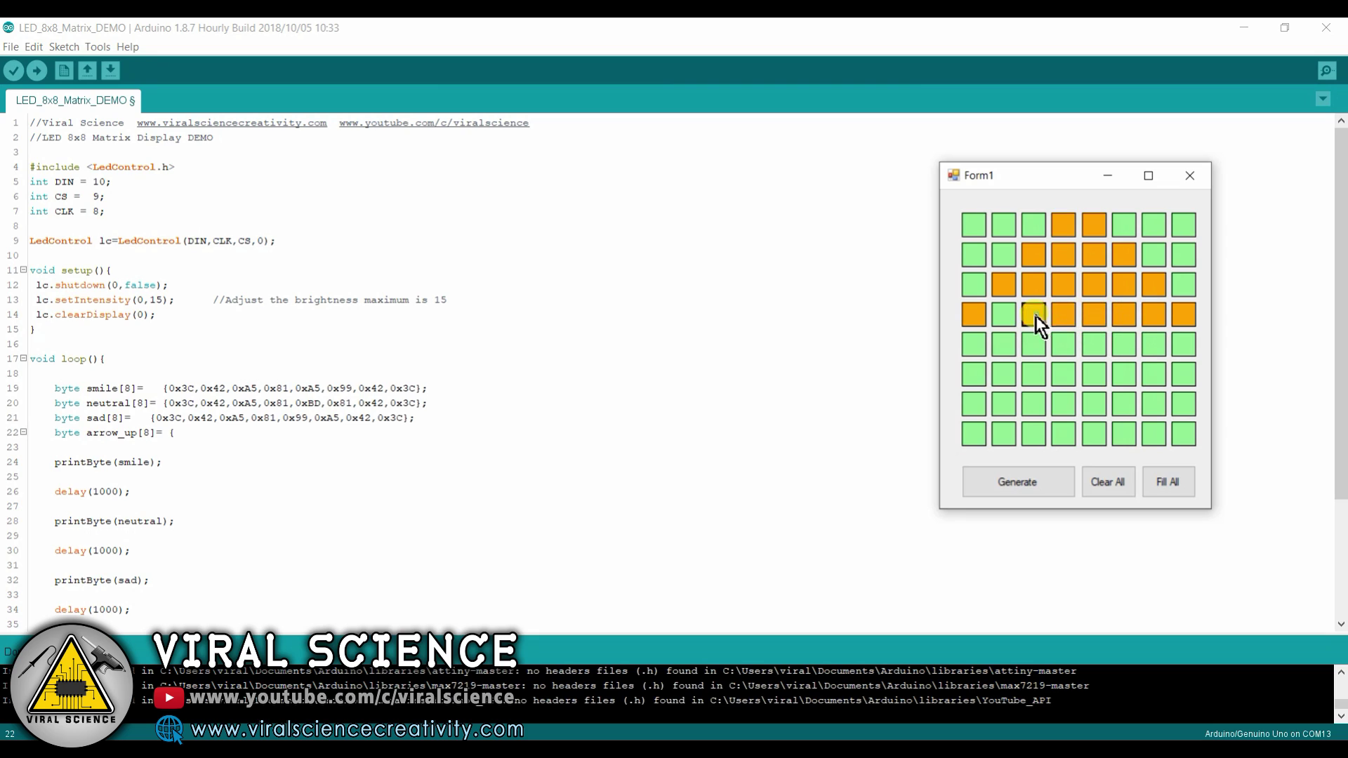
click(1064, 345)
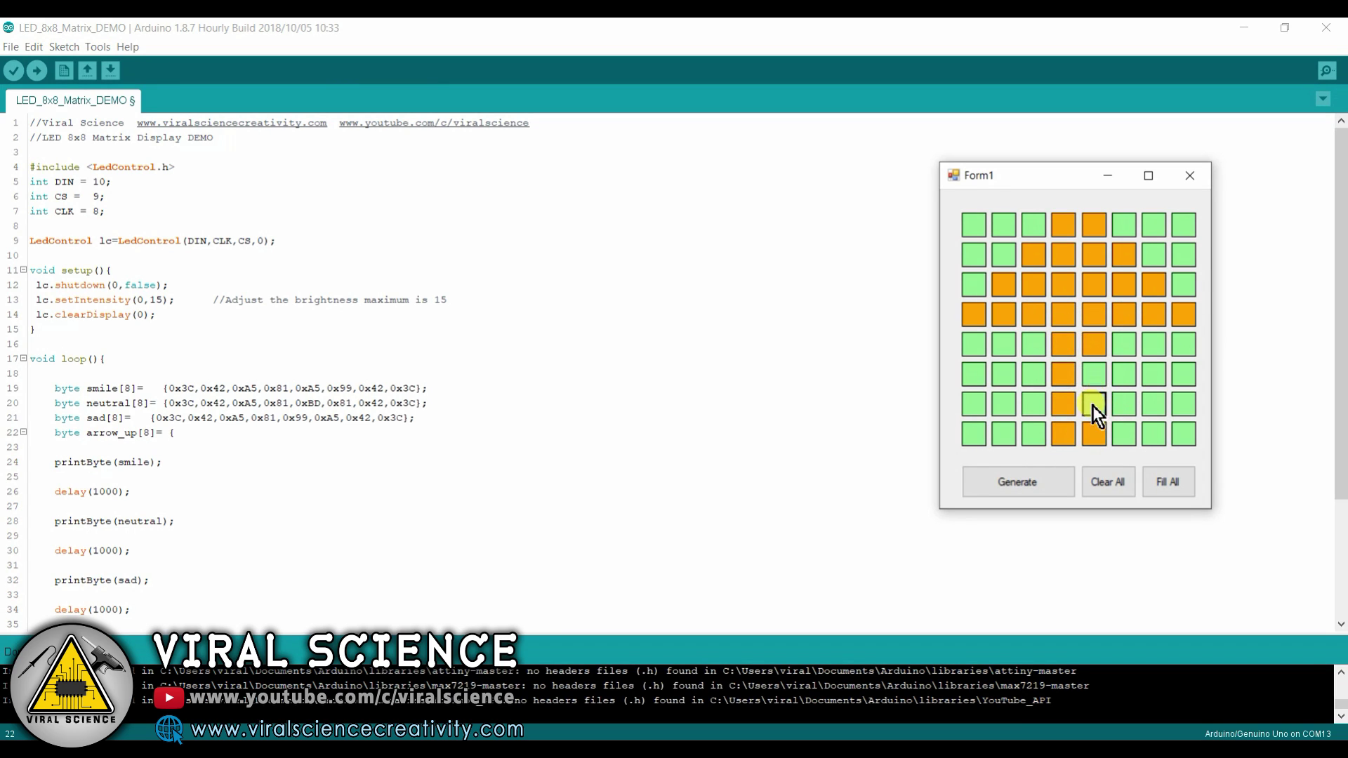
click(1093, 406)
click(1094, 373)
- Generate the arrow's hex bytes 0x18,0x3C,0x7E,0xFF,0x18,0x18,0x18,0x18 and select the hex line
click(1031, 489)
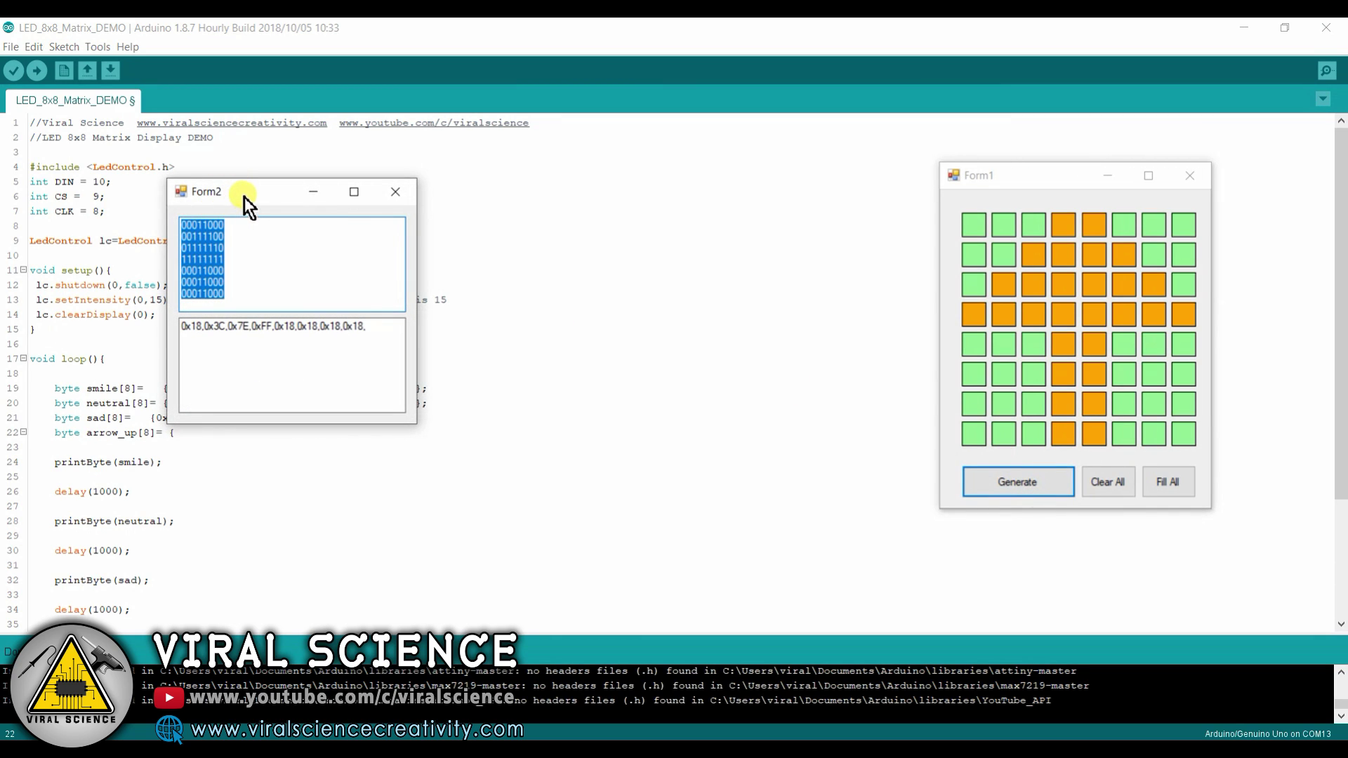
drag(244, 196, 676, 194)
click(686, 255)
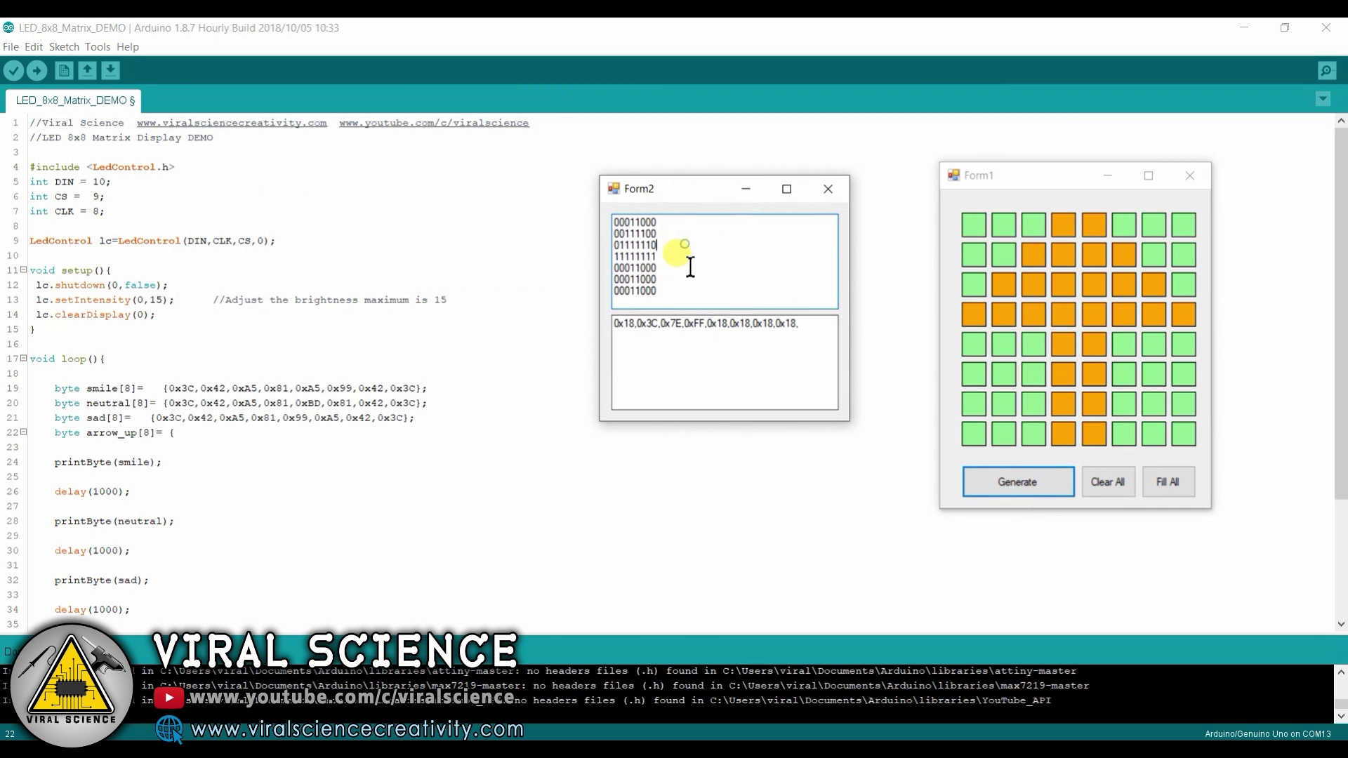
drag(674, 292, 613, 222)
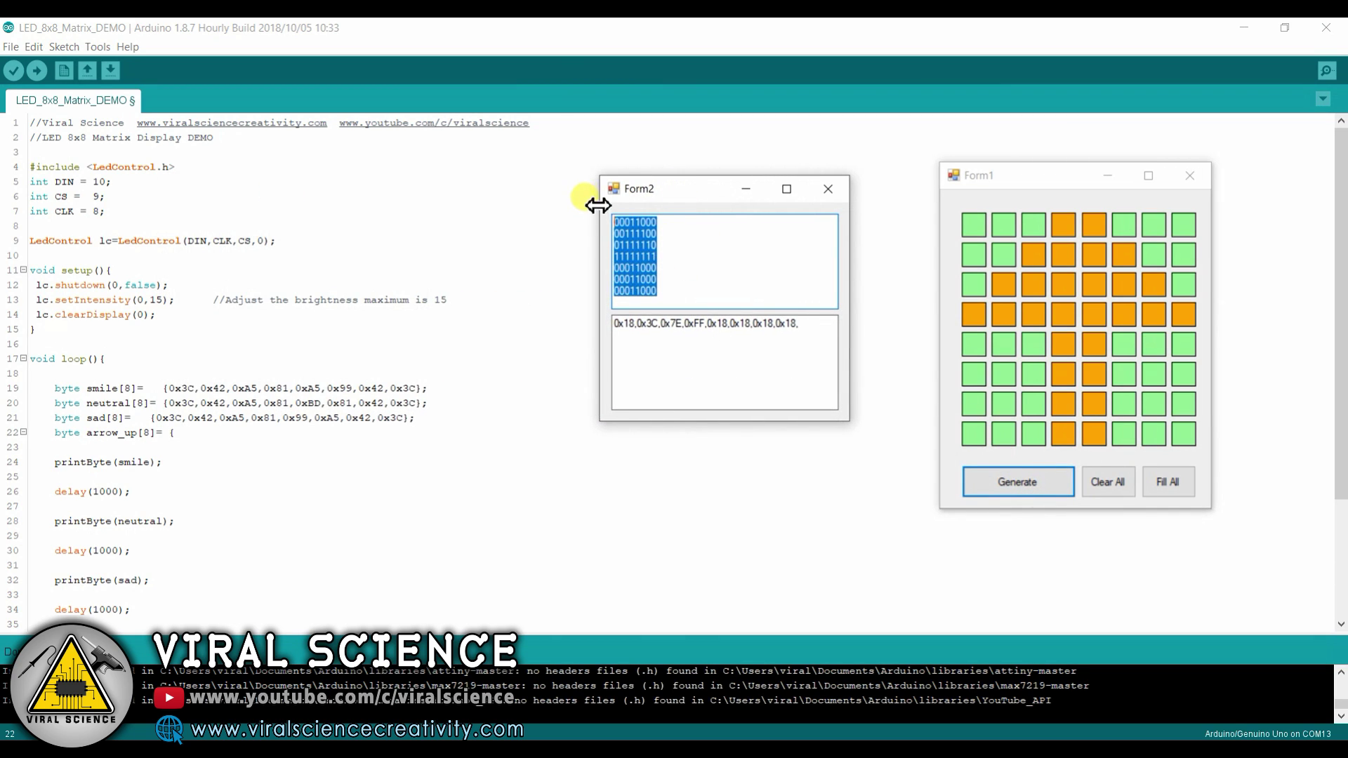
click(681, 289)
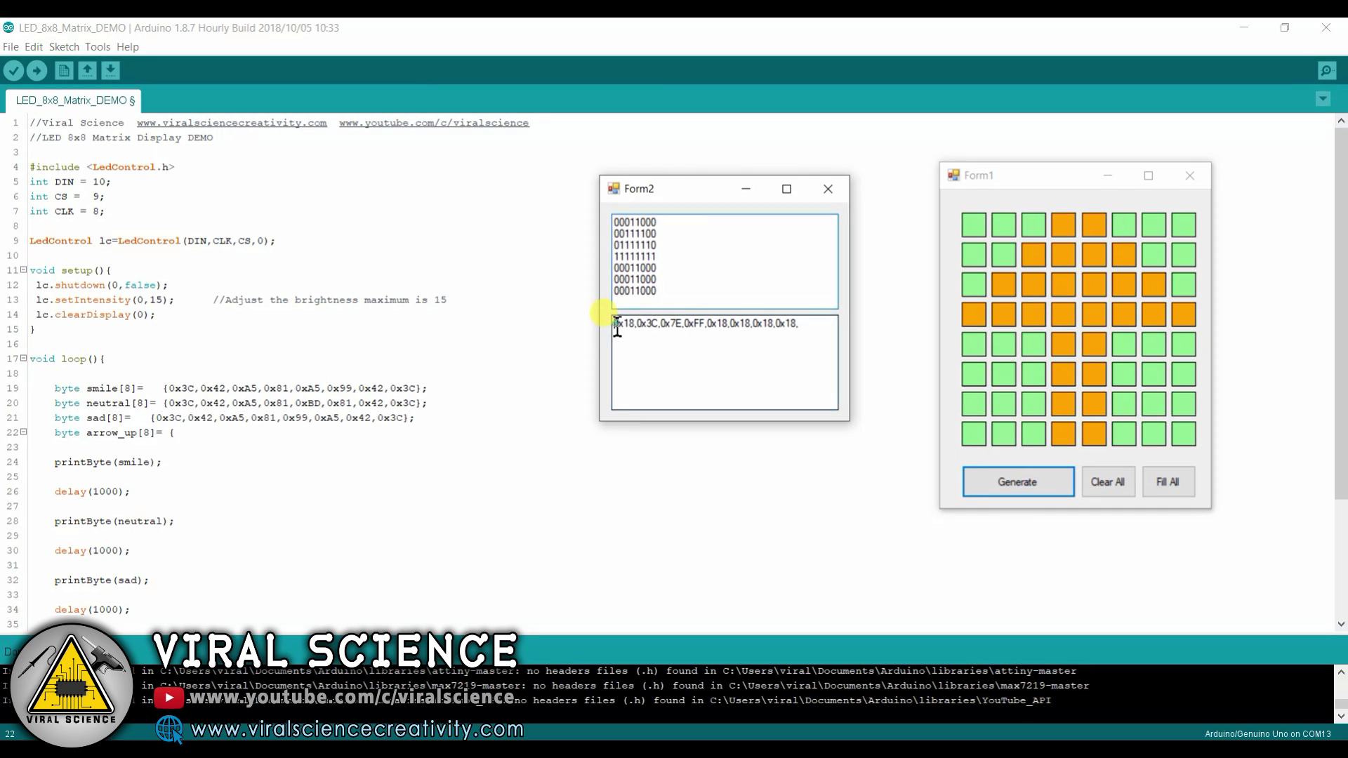
drag(615, 322, 823, 330)
key(ctrl+c)
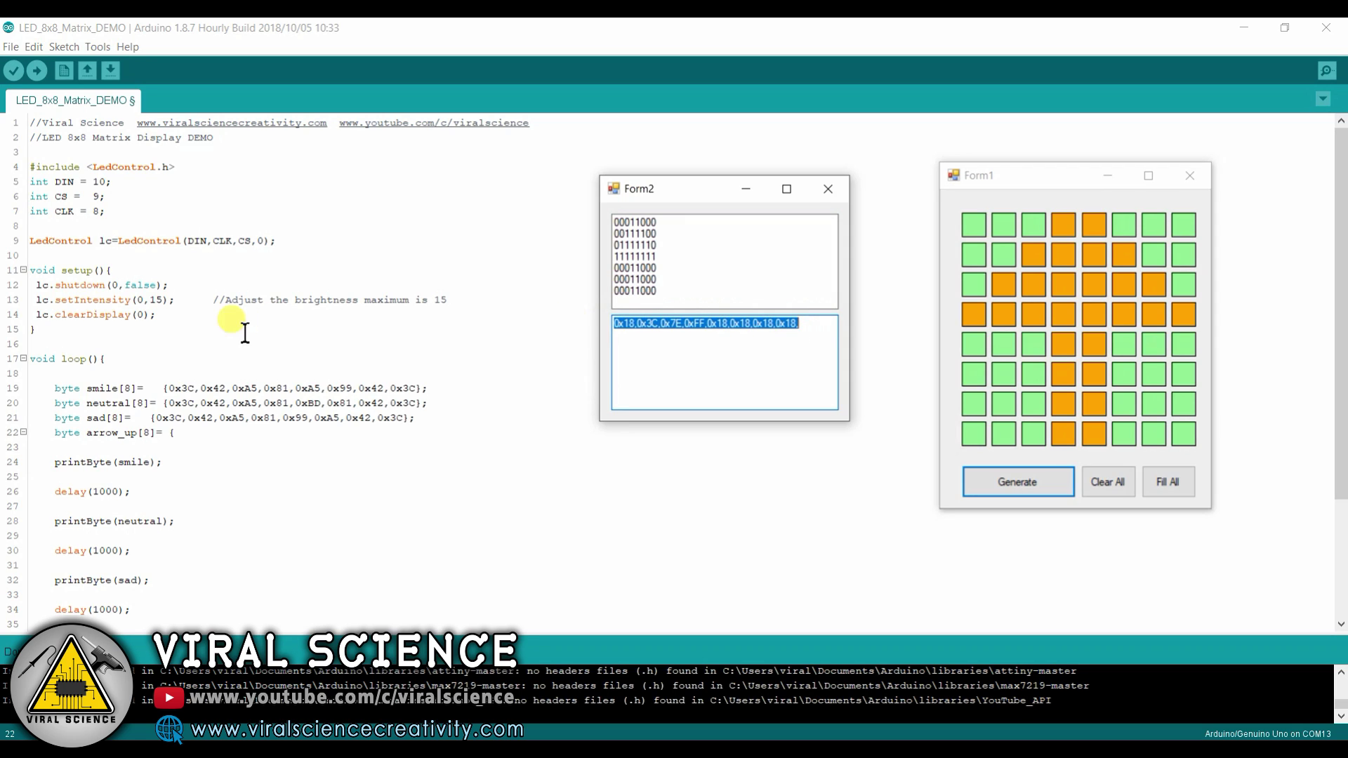
- Paste the generated hex bytes into the arrow_up array and start a new line below it
click(187, 431)
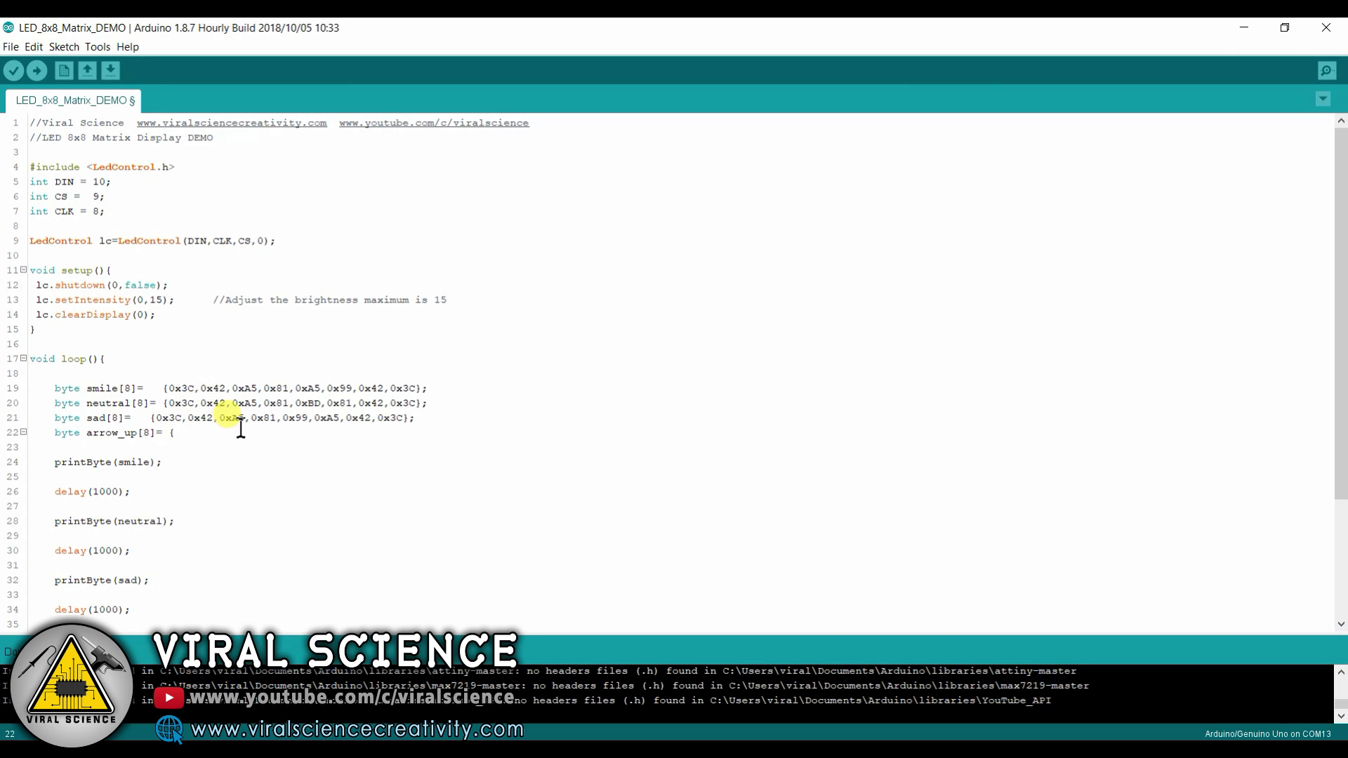
key(ctrl+v)
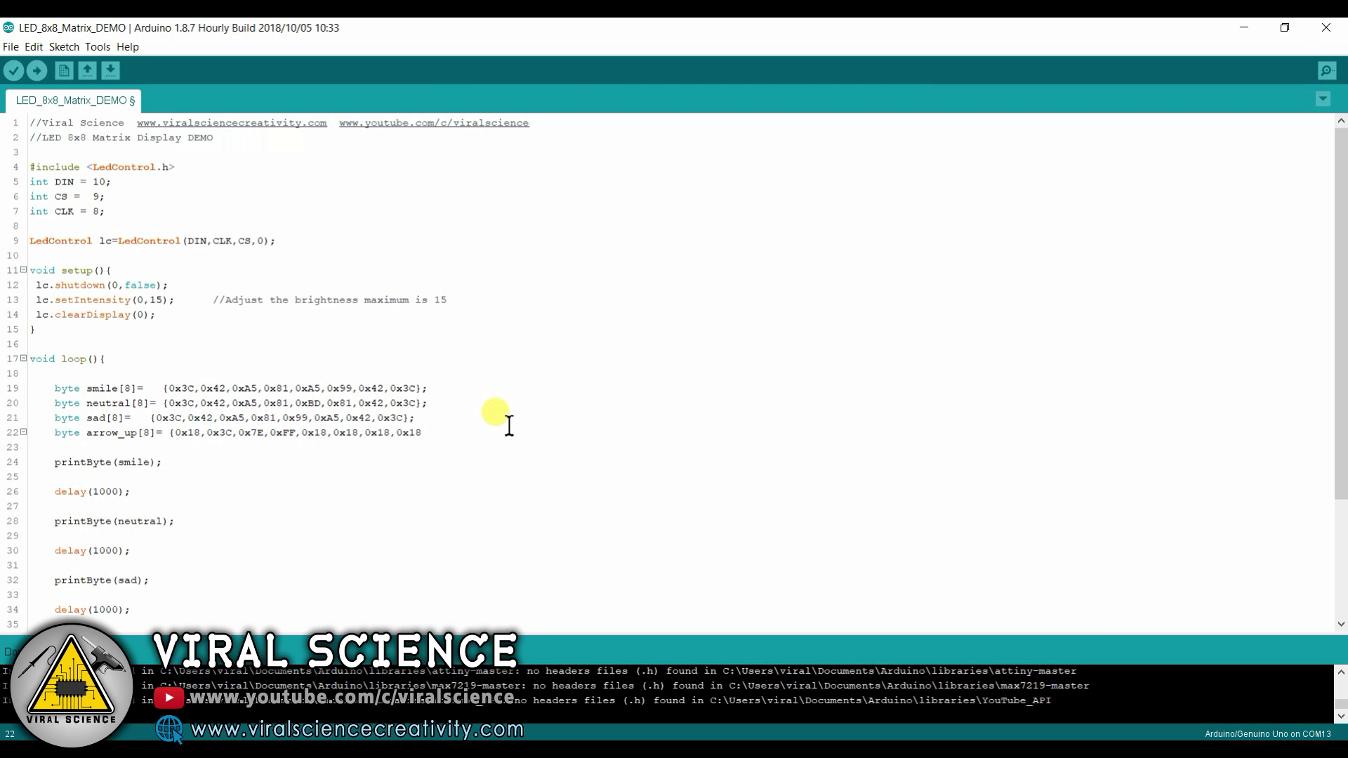
text(};)
key(Return)
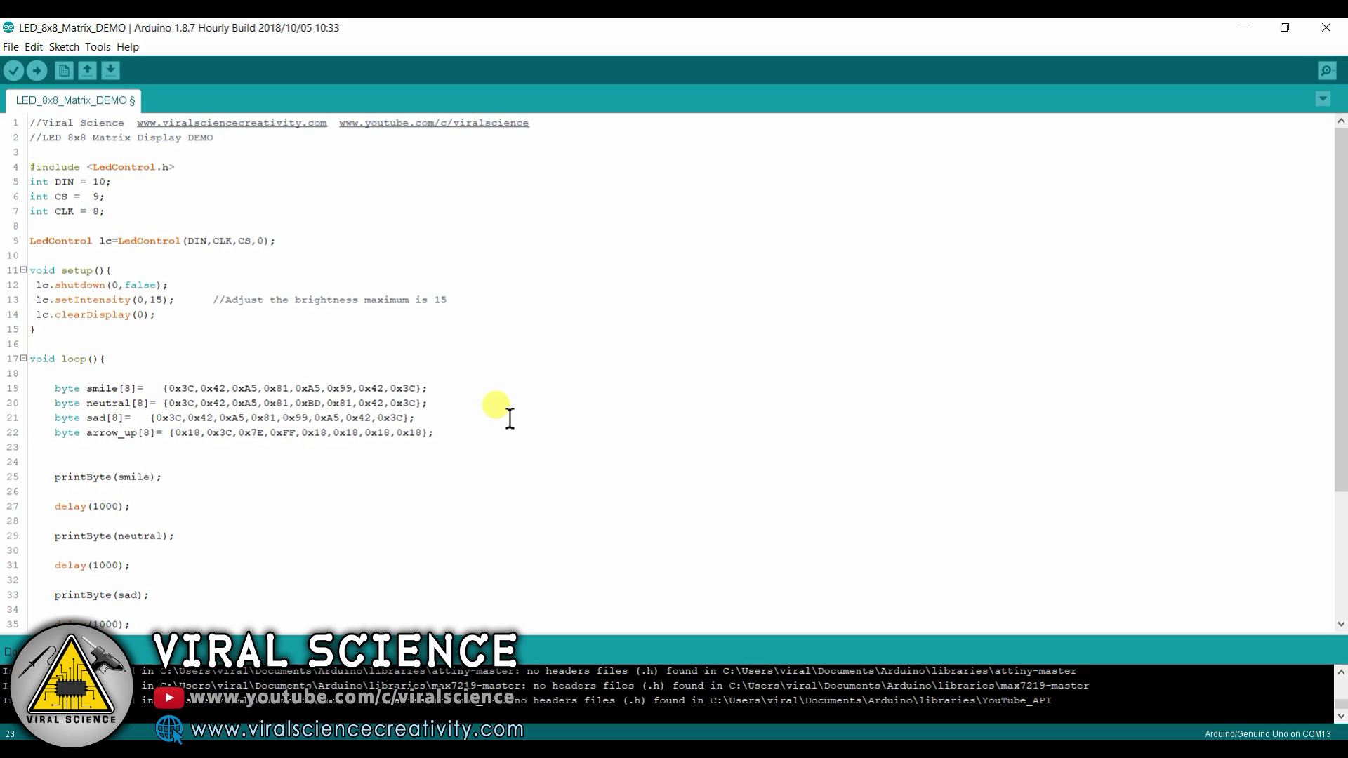
text(byte)
text( arrow)
text(_down)
text([)
text(8]=)
text( {)
- Bring the 8x8 grid generator forward and clear all lit cells
click(715, 750)
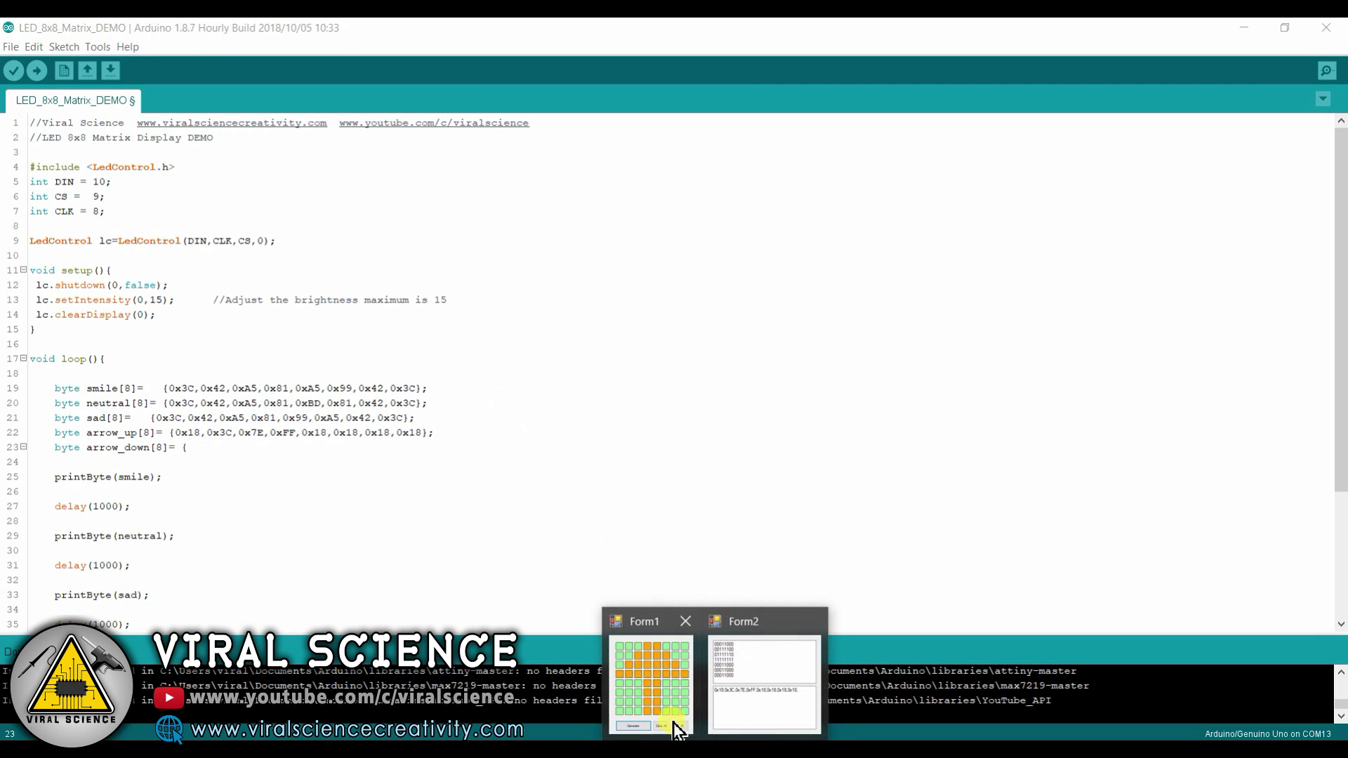
click(689, 700)
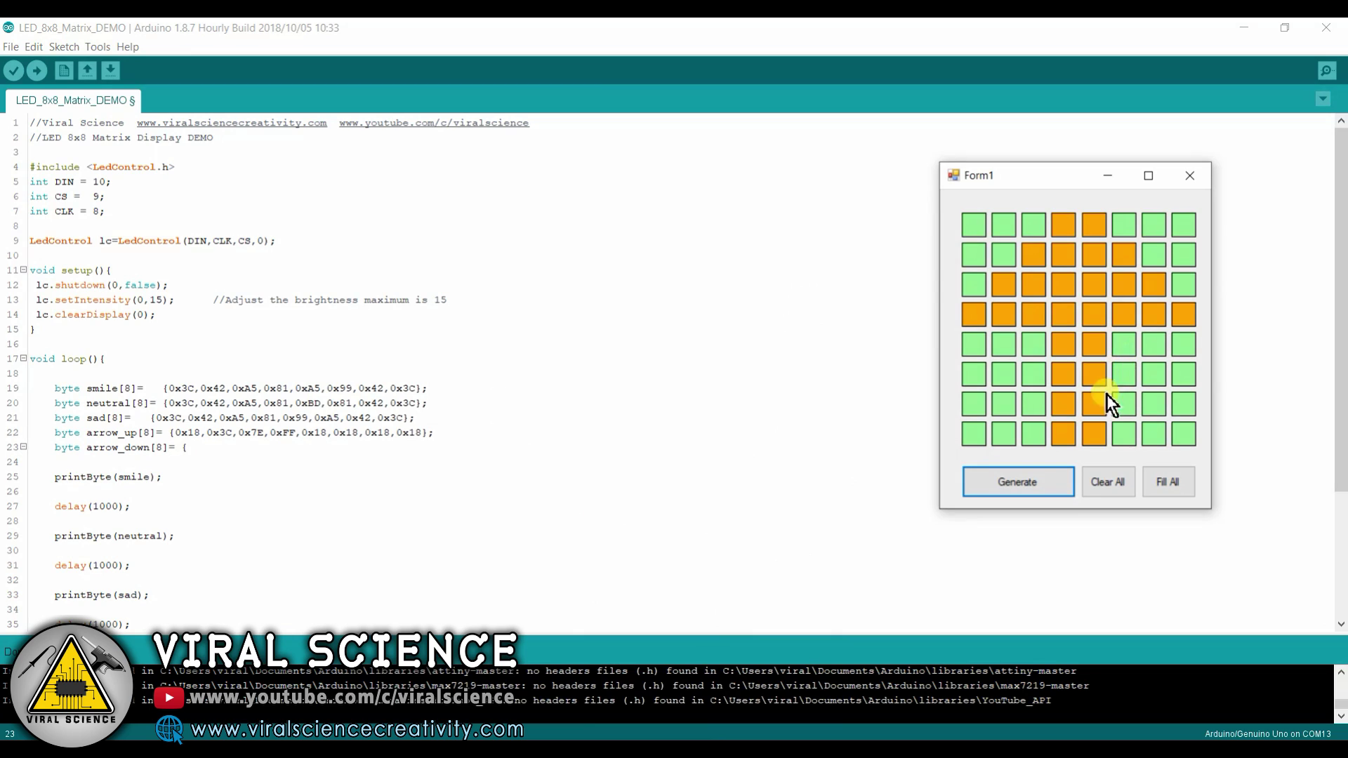
click(1105, 485)
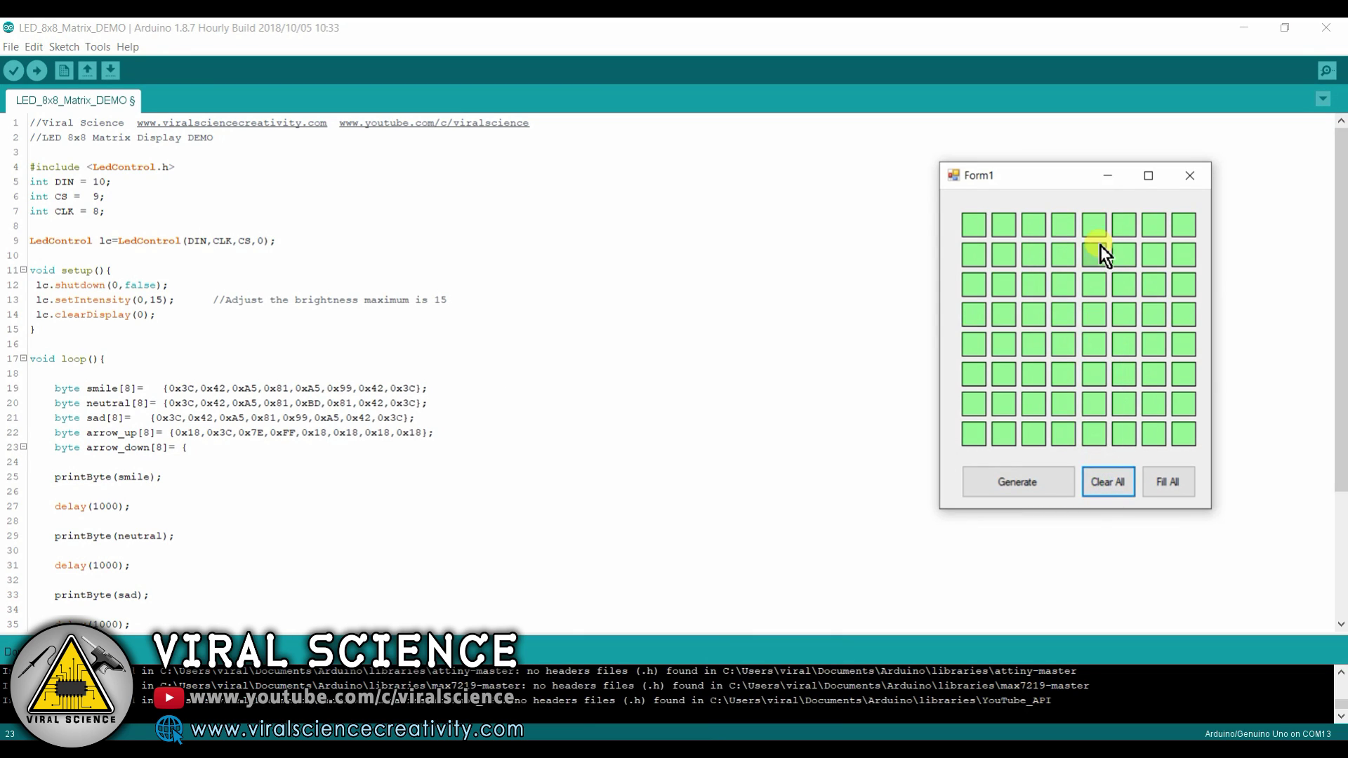
- Light the grid cells for a downward arrow's arrowhead and shaft
click(1064, 434)
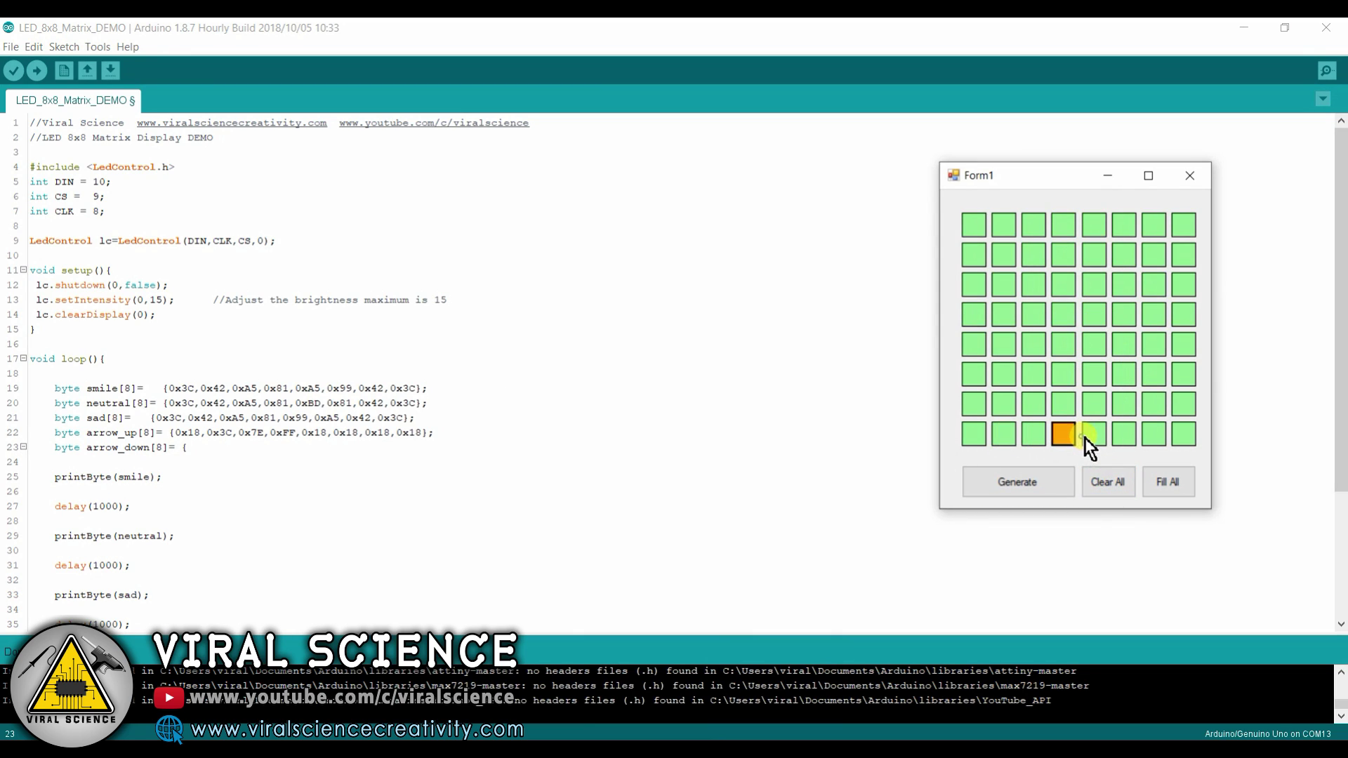
click(1120, 411)
click(1154, 376)
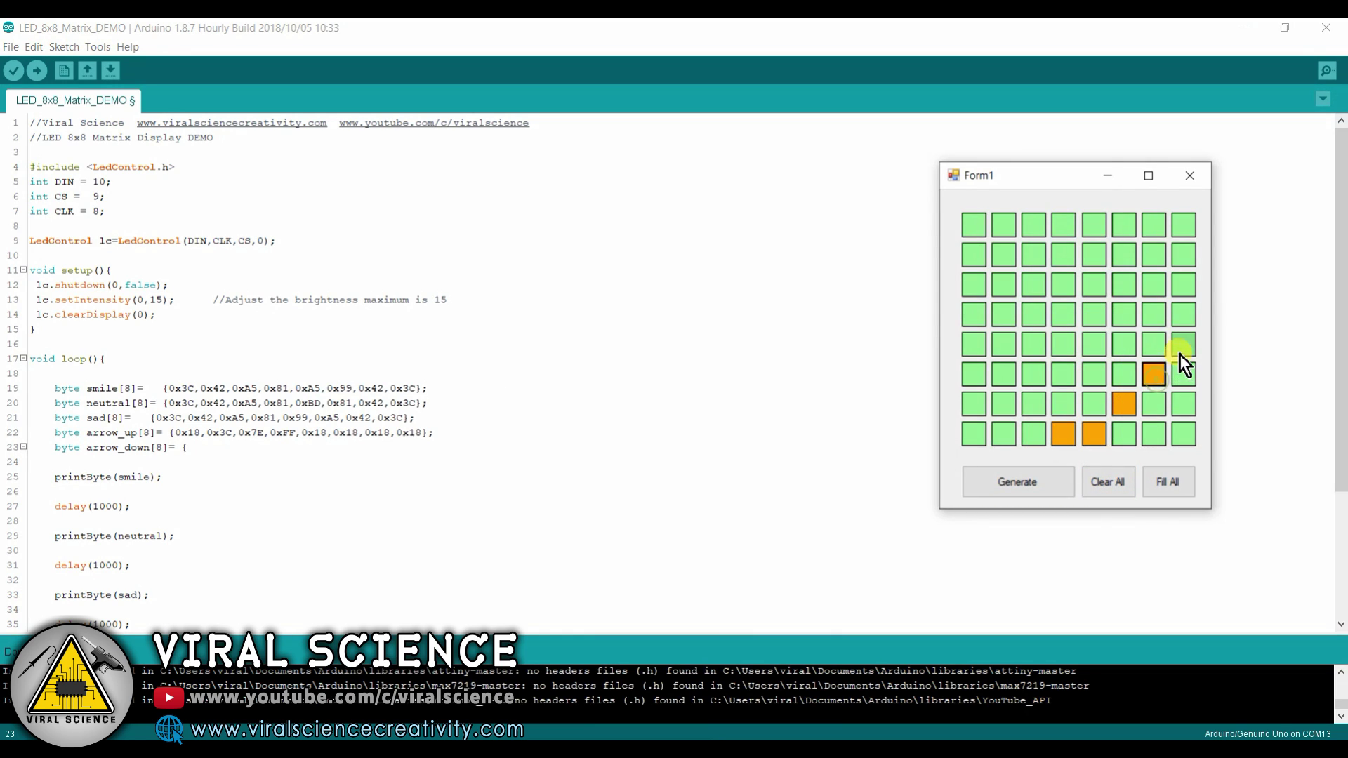
click(971, 349)
click(999, 376)
click(1041, 409)
click(1086, 406)
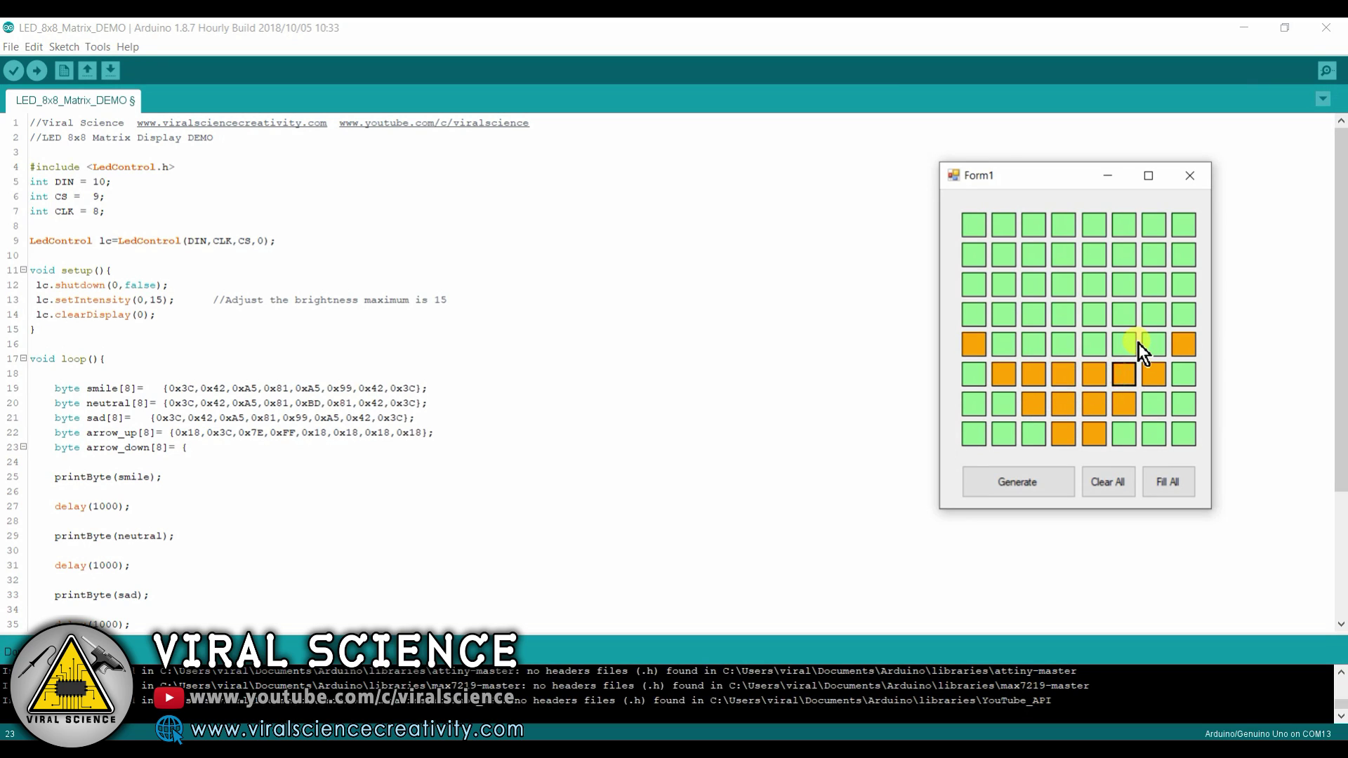
click(1009, 348)
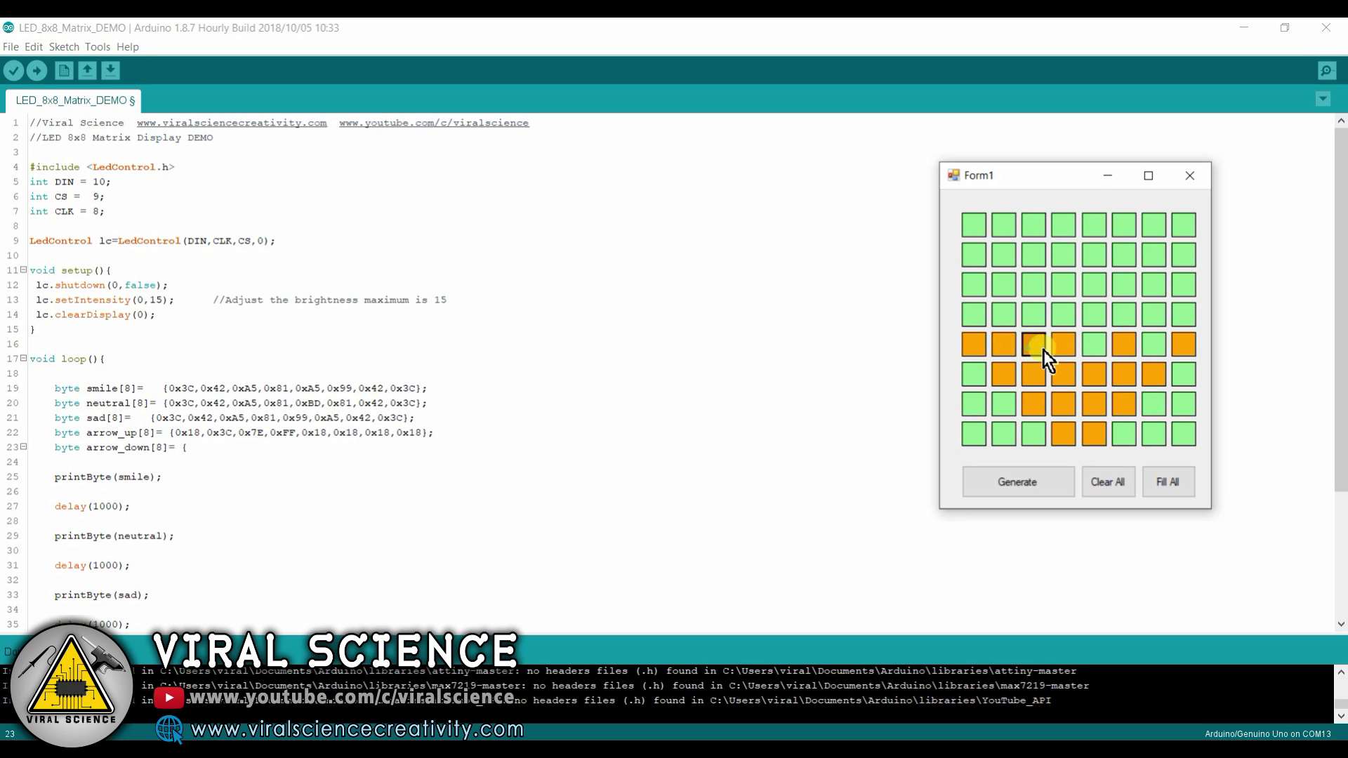
click(1102, 346)
click(1151, 344)
click(1095, 315)
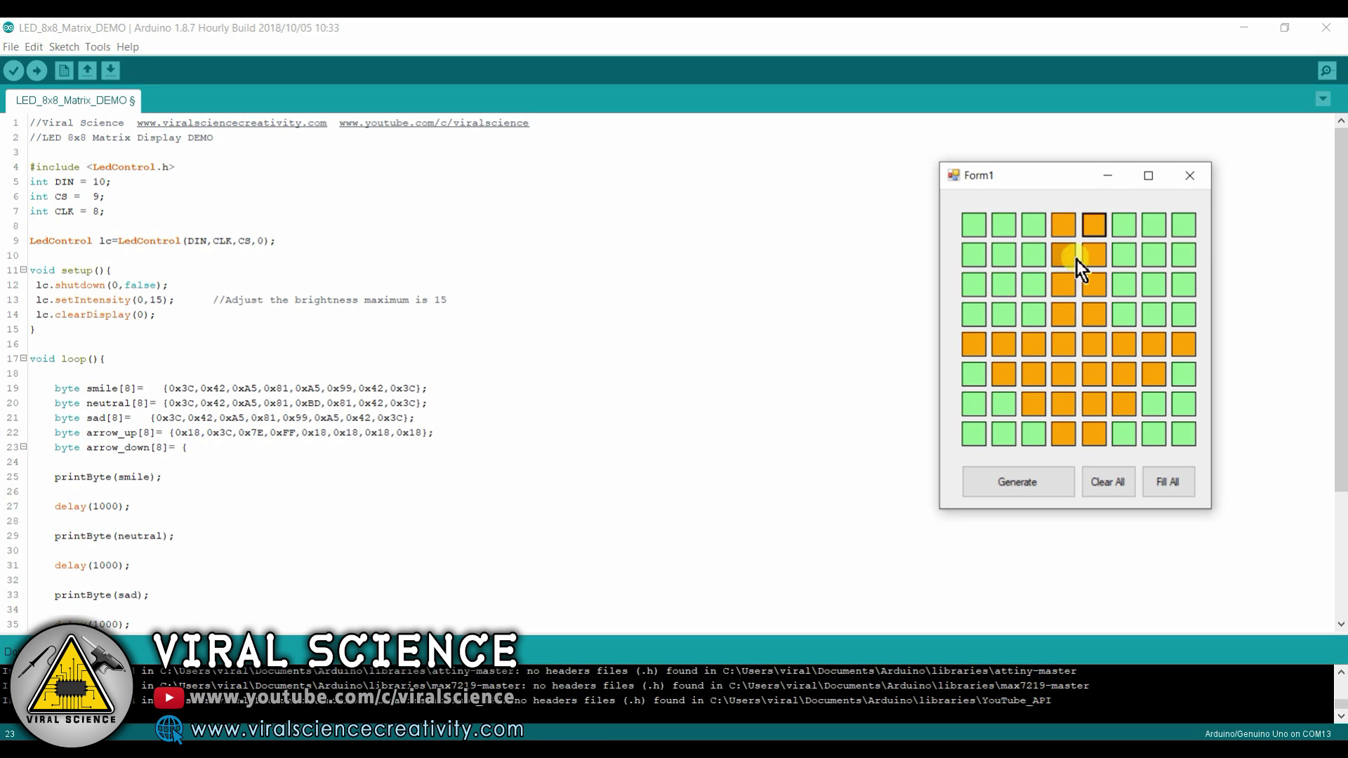
- Generate the down arrow's binary and hex codes and position the results window
click(1020, 480)
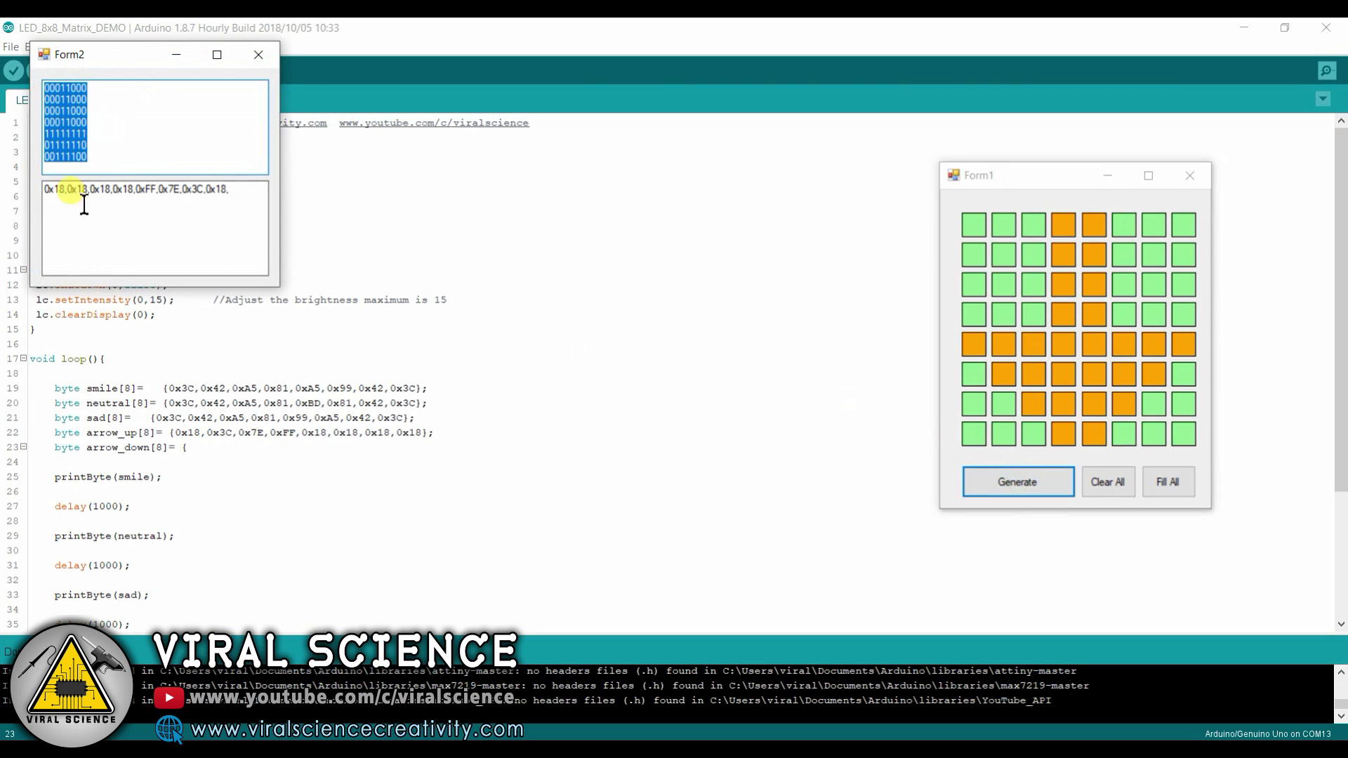
drag(129, 58, 804, 193)
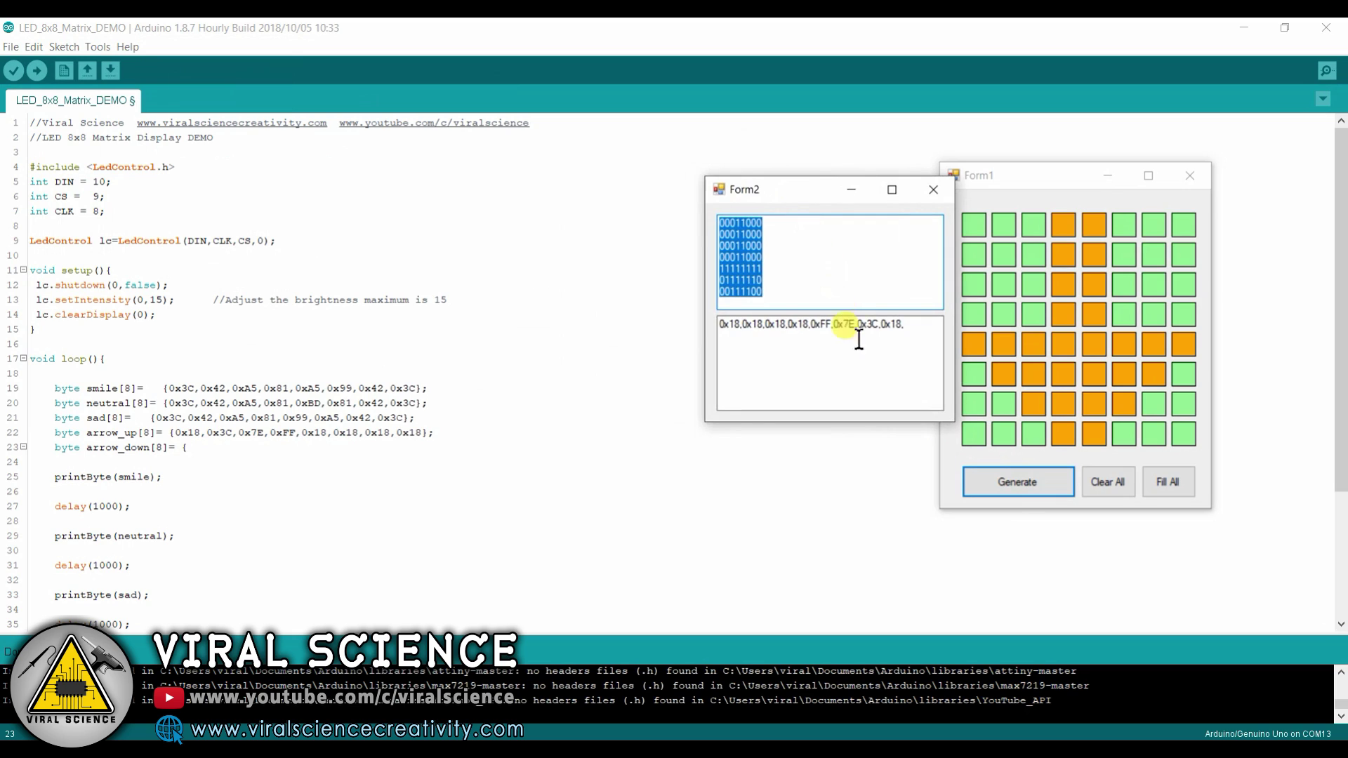
click(1000, 481)
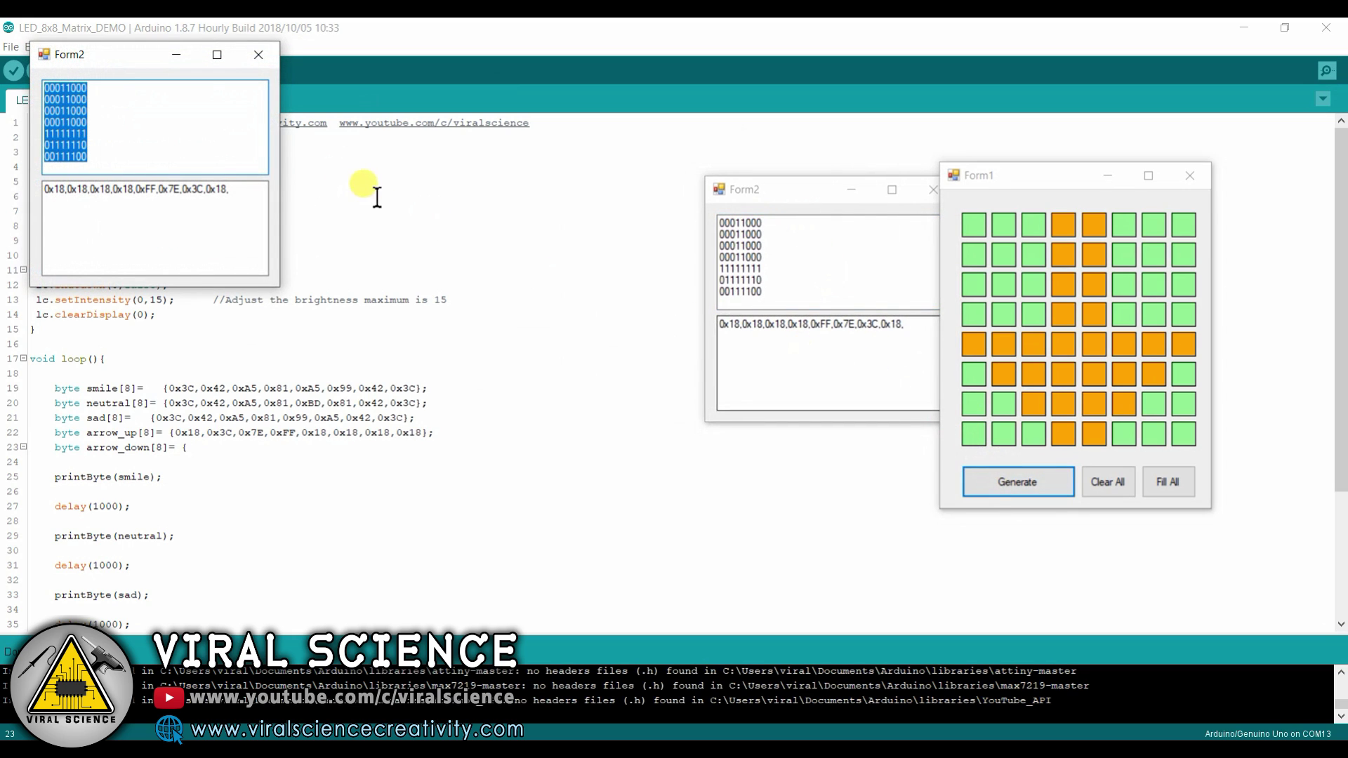
drag(158, 55, 885, 196)
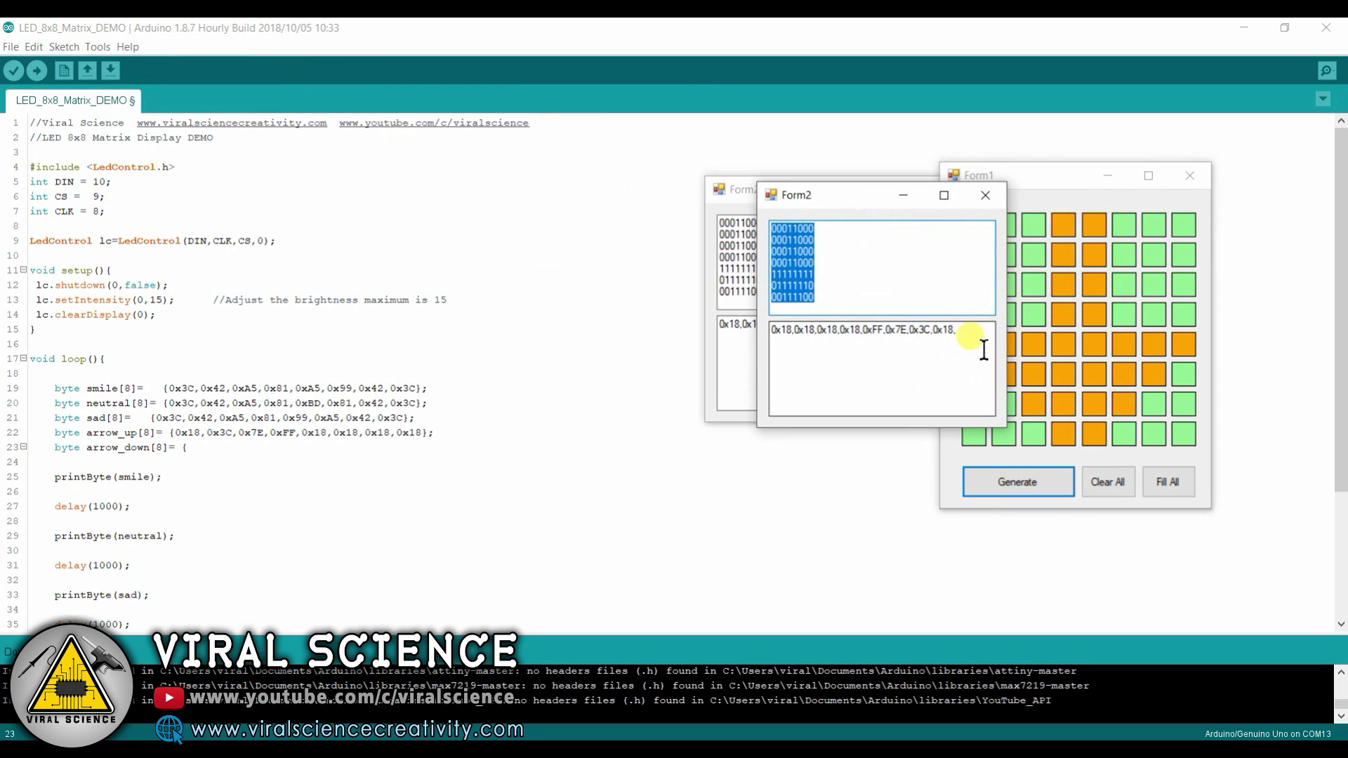
- Paste 0x18,0x18,0x18,0x18,0xFF,0x7E,0x3C,0x18 into arrow_down on line 23, dropping the trailing comma
double_click(982, 350)
drag(873, 295, 710, 235)
click(969, 358)
key(BackSpace)
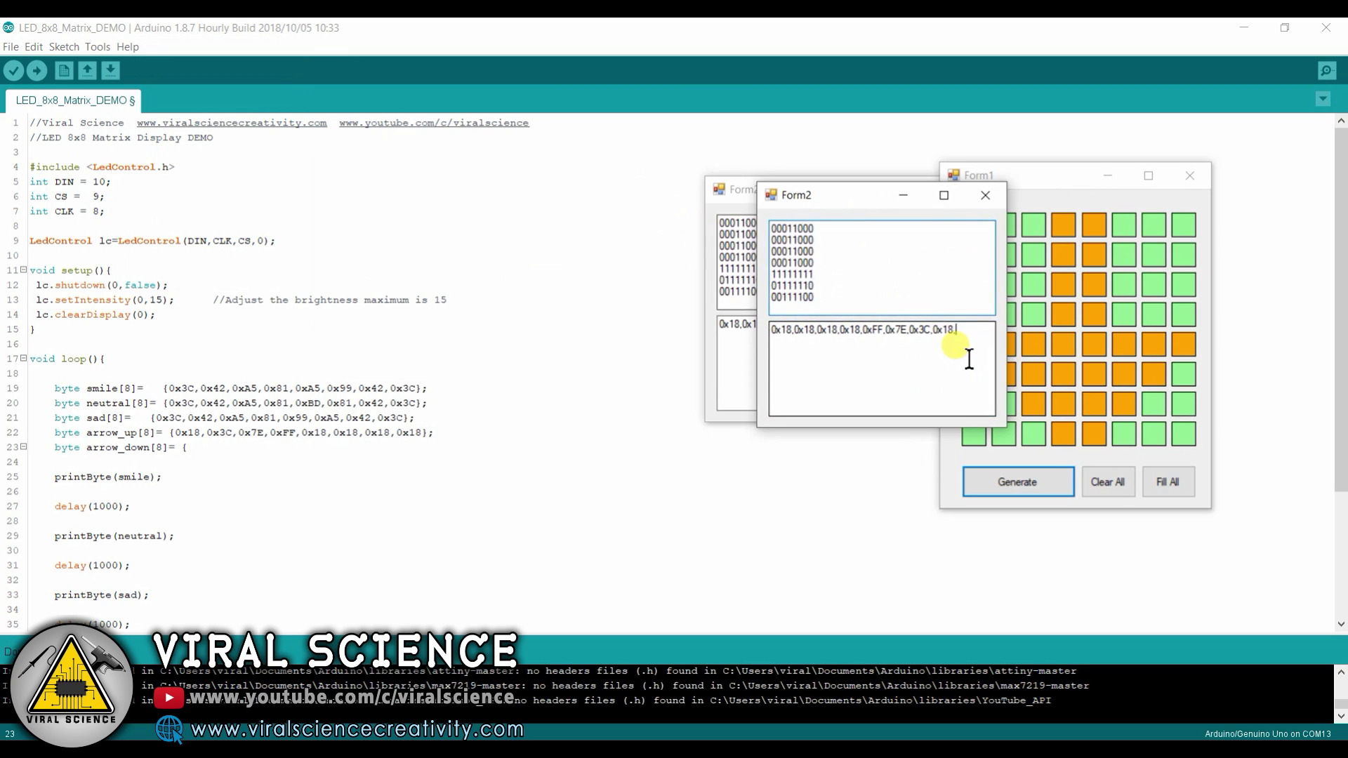
drag(967, 332, 760, 348)
key(ctrl+c)
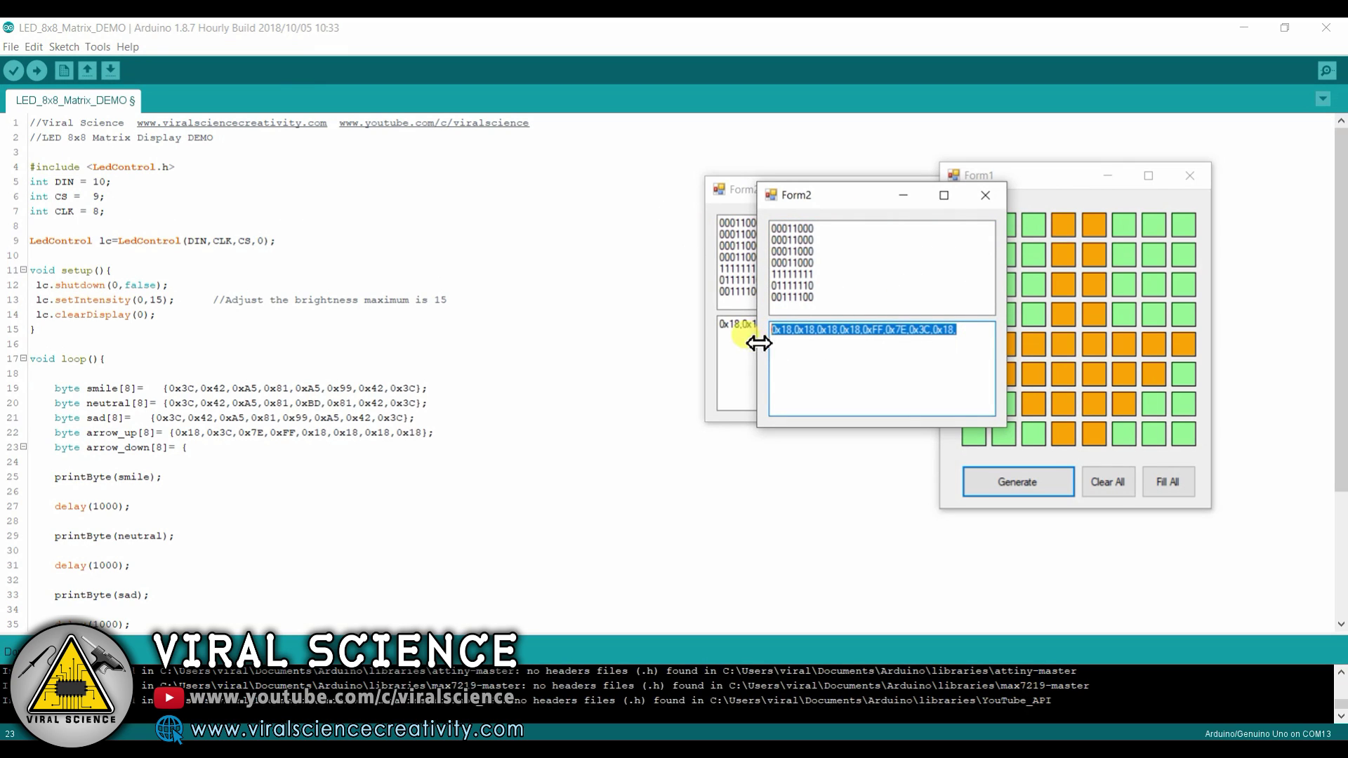
click(233, 451)
key(ctrl+v)
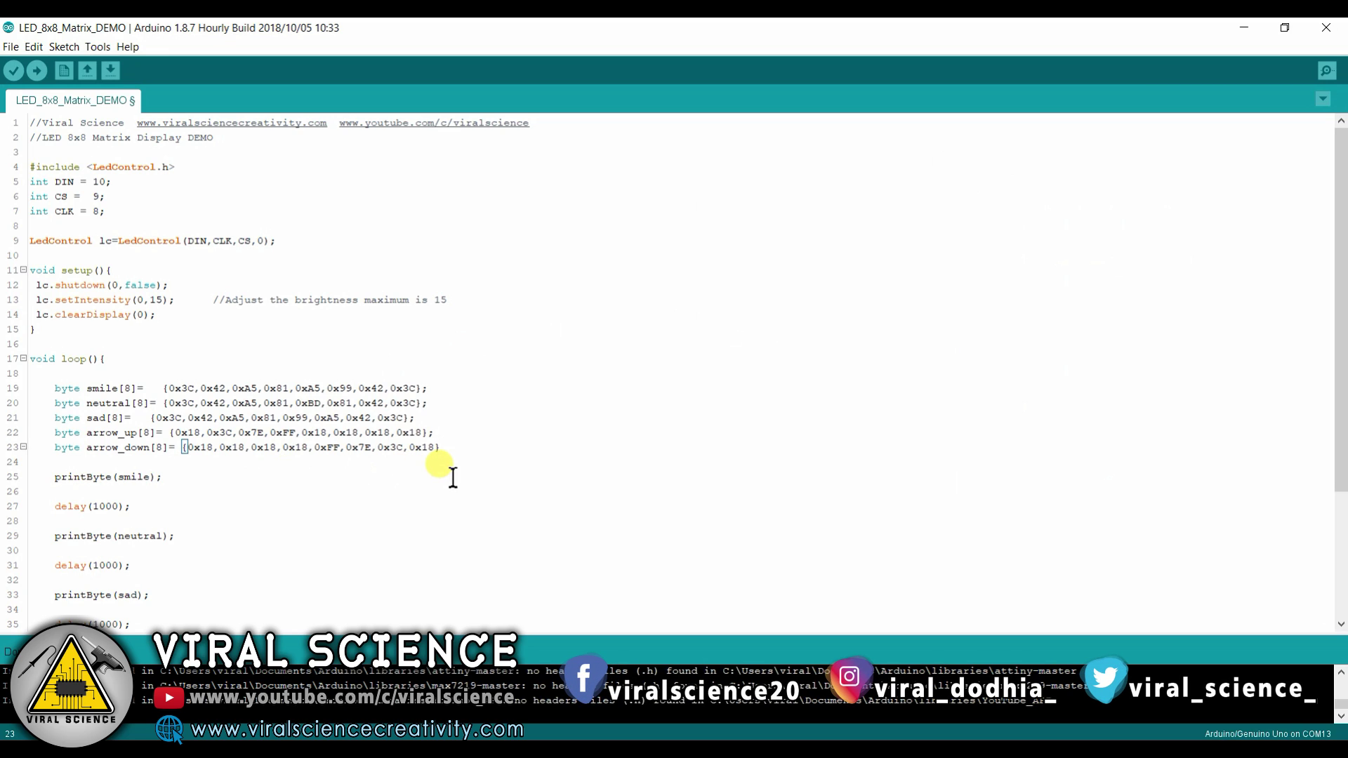
text(;)
scroll(453, 476, down, 2)
- Add printByte(arrow_up), delay(2000), printByte(arrow_down), delay(2000) above printByte(smile) in loop()
click(66, 375)
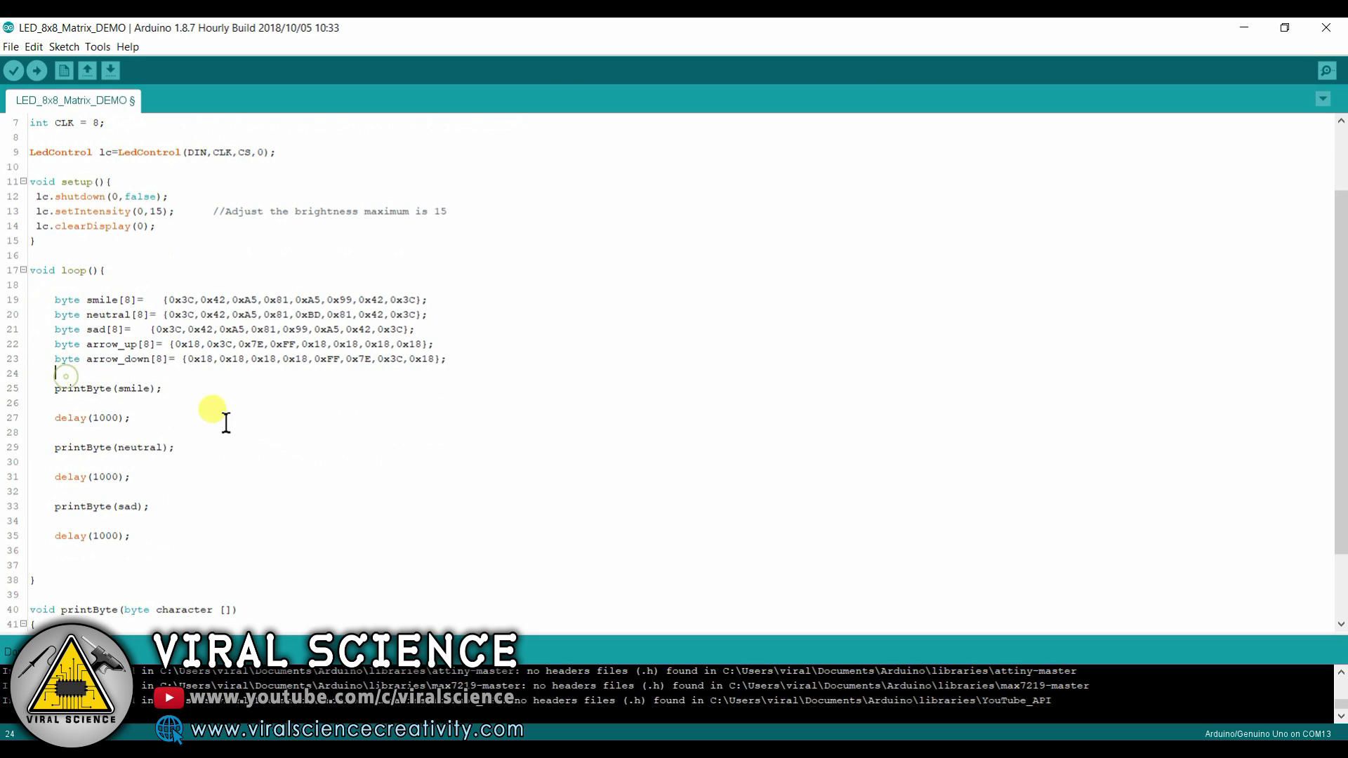
key(Return)
key(Return)
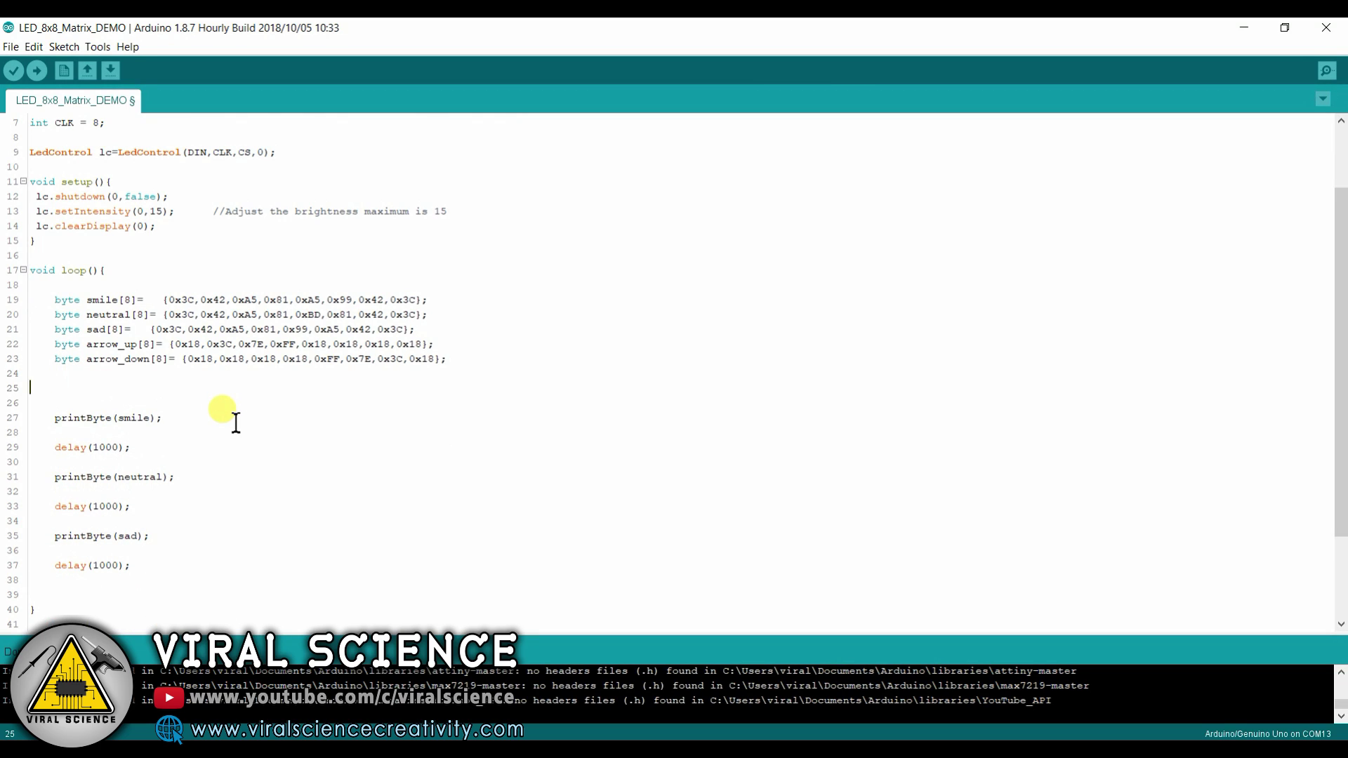
text(p)
text(rintB)
text(yte(arrow)
text(_up);)
key(Return)
text(delay)
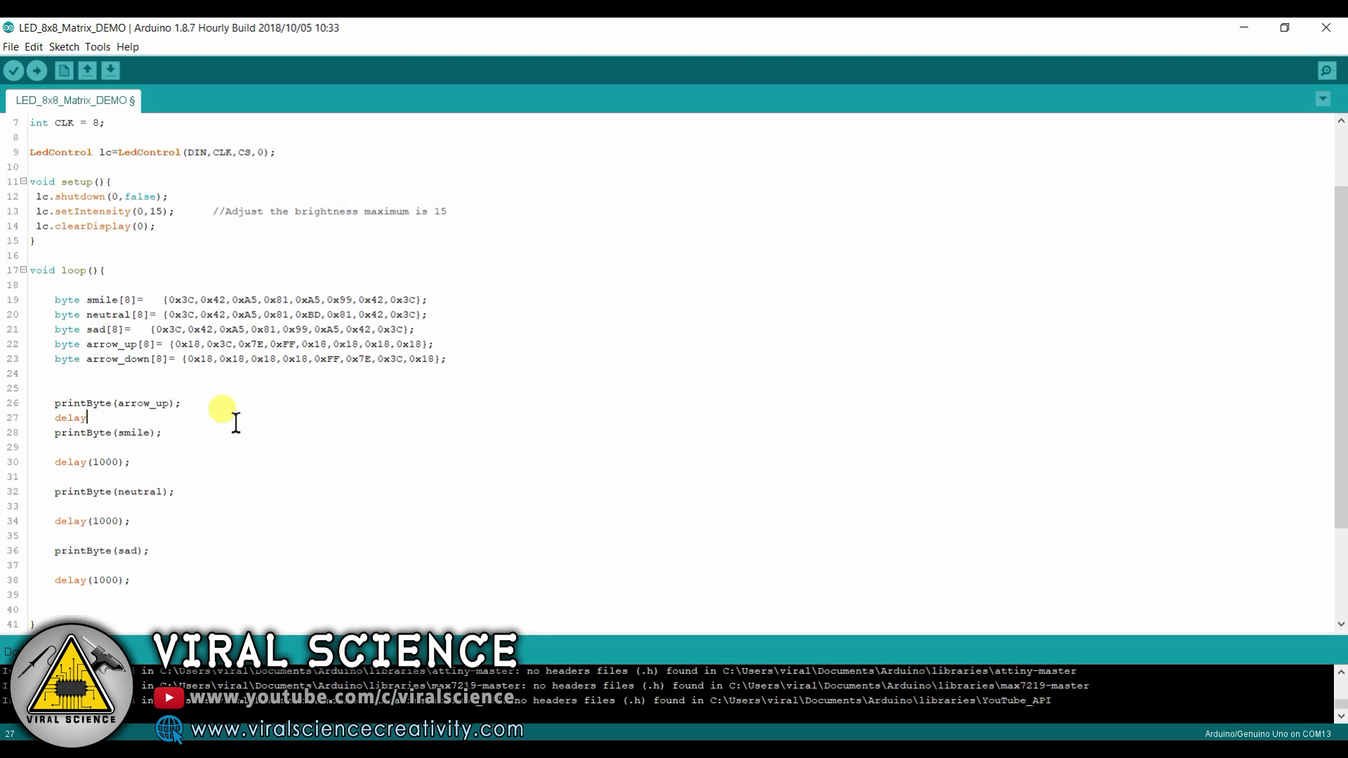
text((2000);)
key(Return)
key(Return)
text(P)
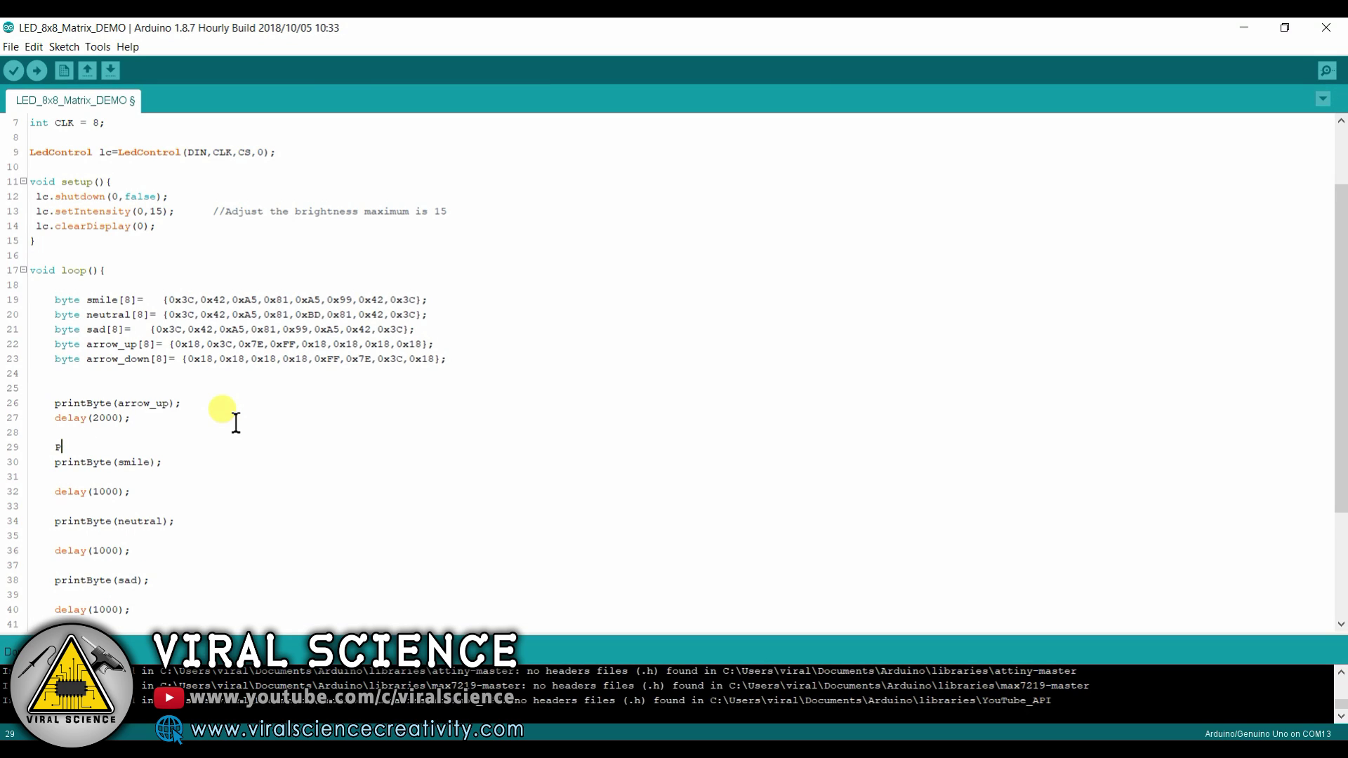
key(BackSpace)
text(prin)
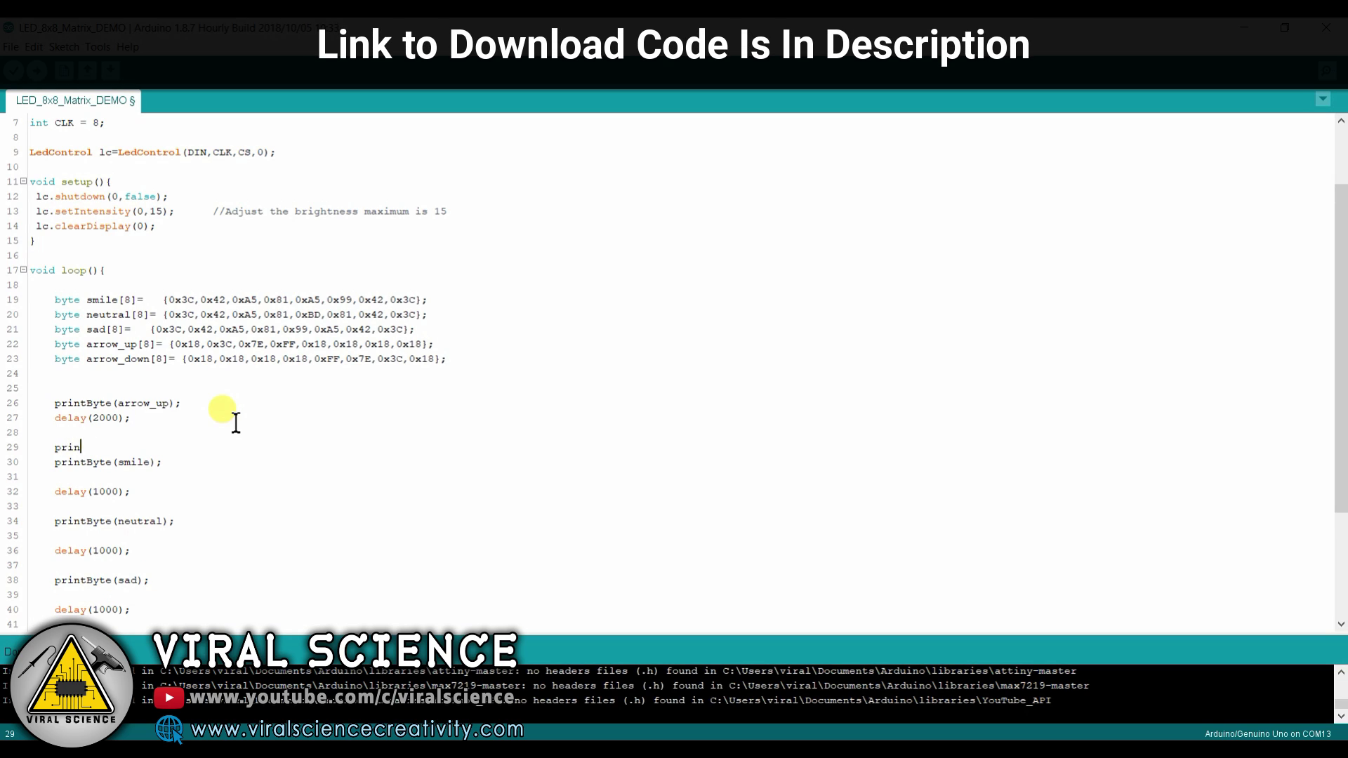
text(tByte)
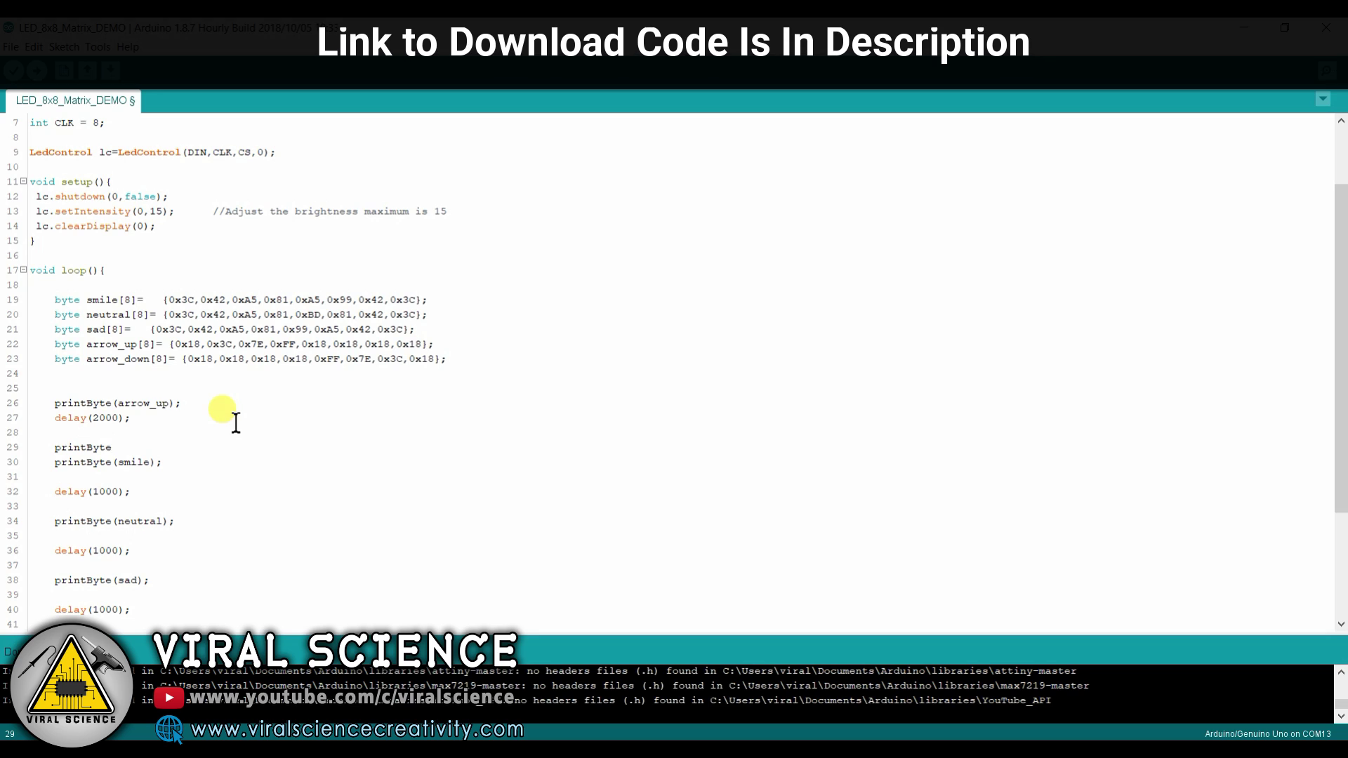
text((arrow_do)
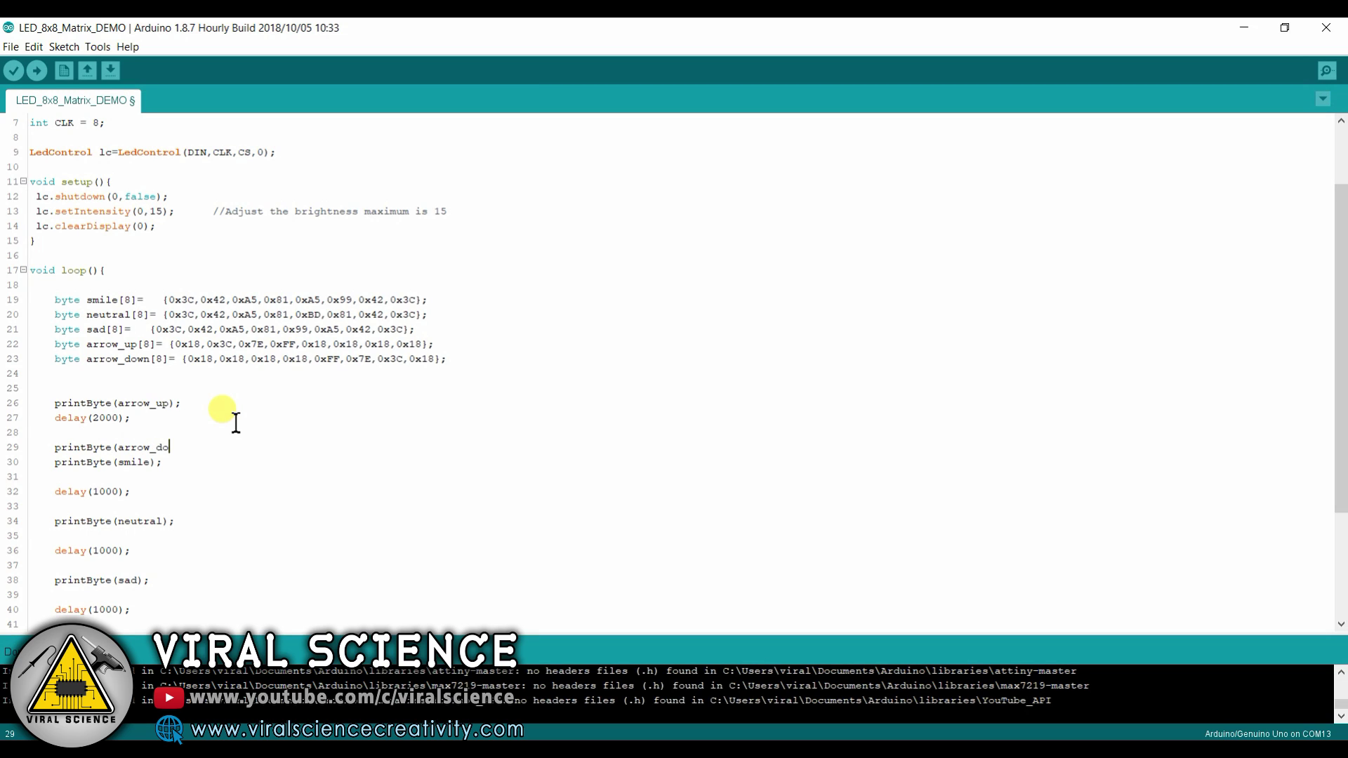
text(wn);)
key(Return)
text(de)
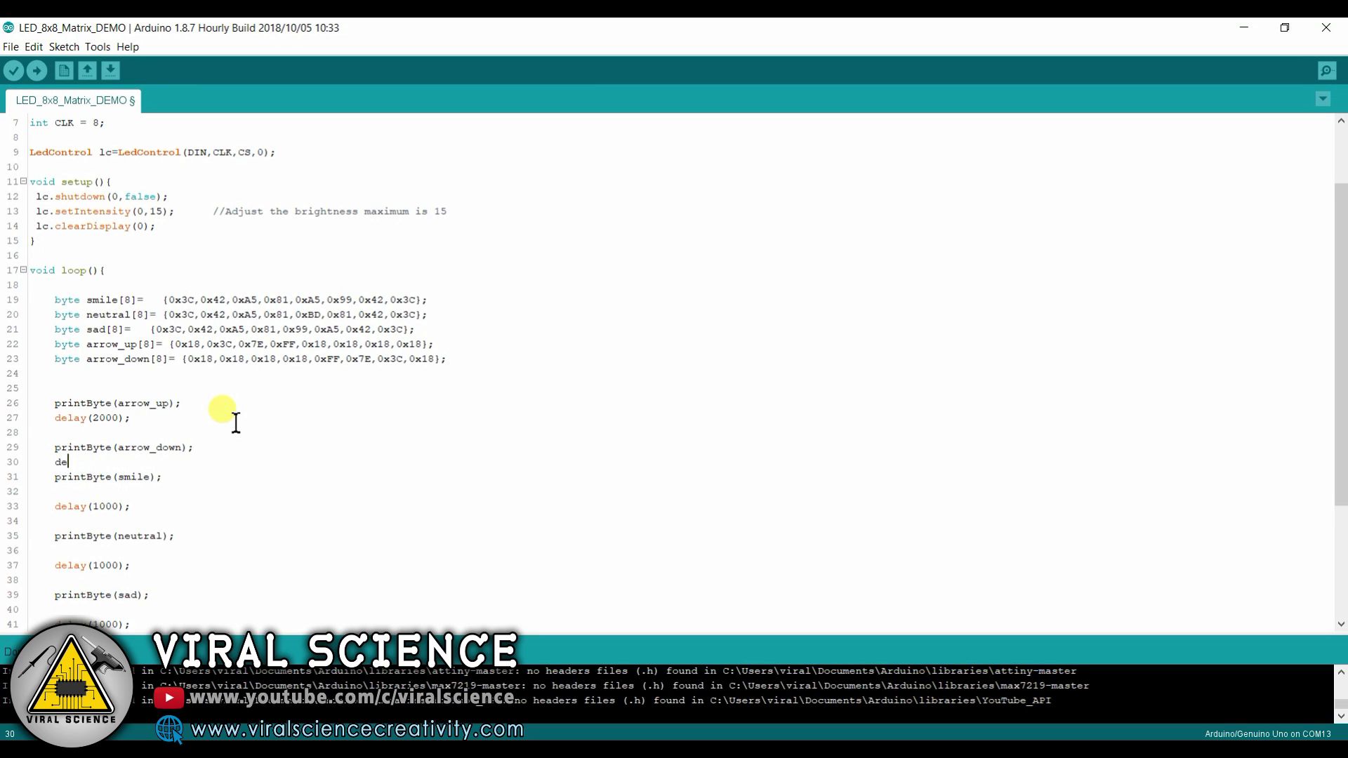
text(lay(2000))
text(;)
key(Return)
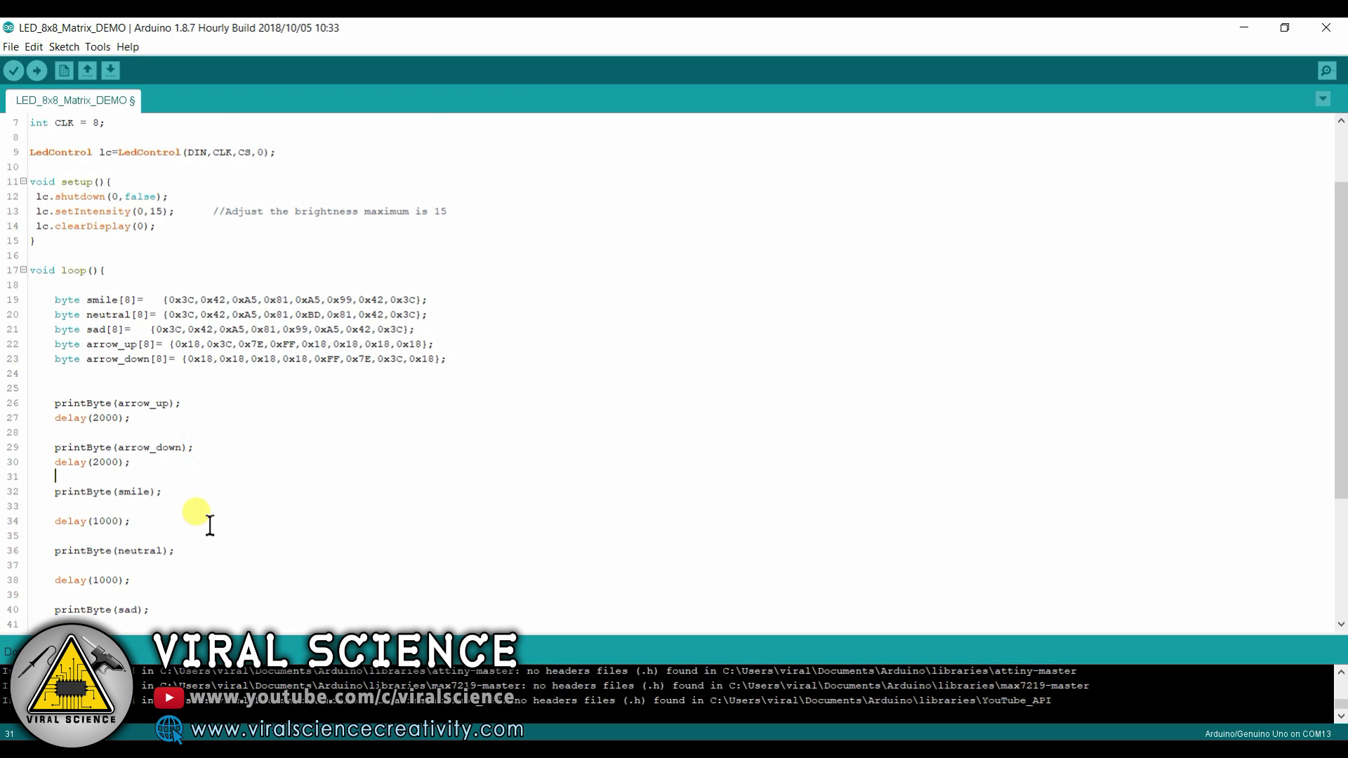
scroll(237, 421, down, 3)
- Comment out the smile, neutral and sad calls with /* */ and upload the arrows-only sketch
drag(49, 270, 194, 330)
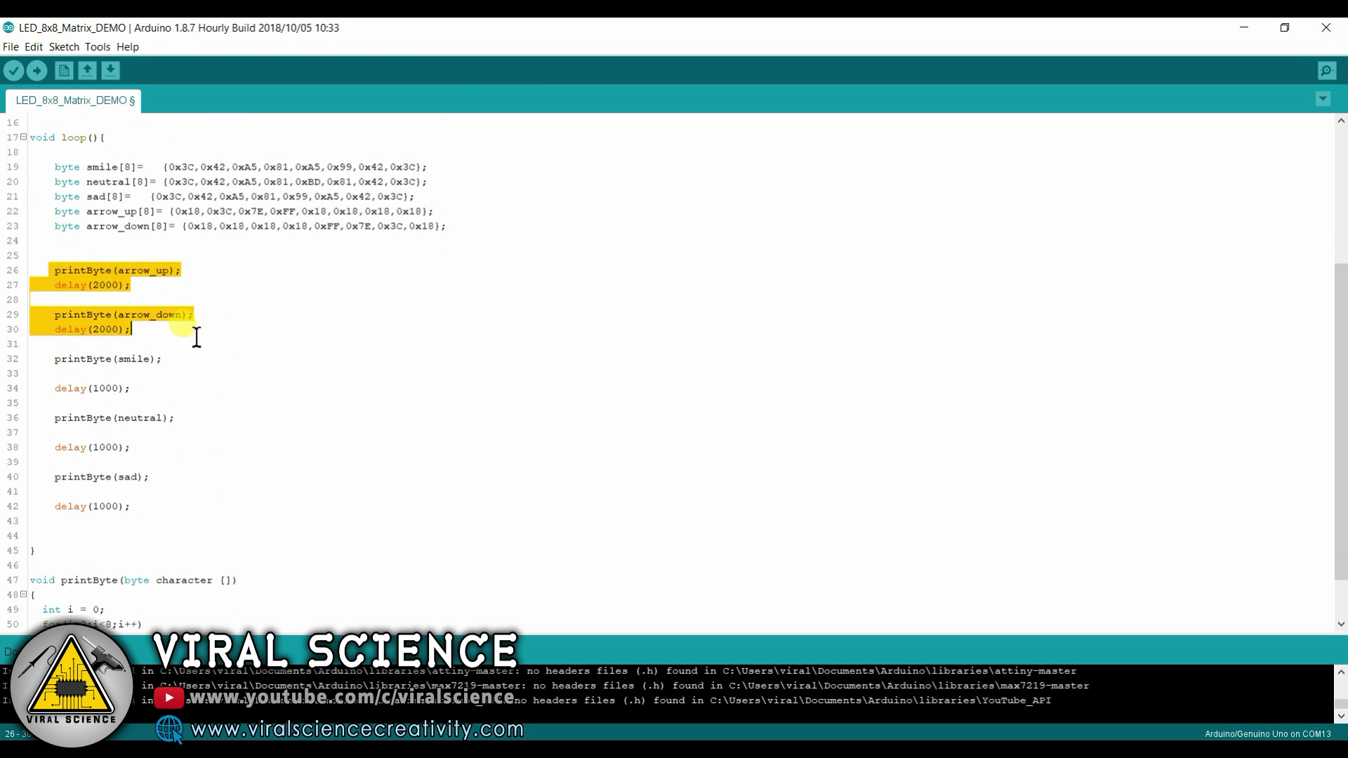
click(241, 361)
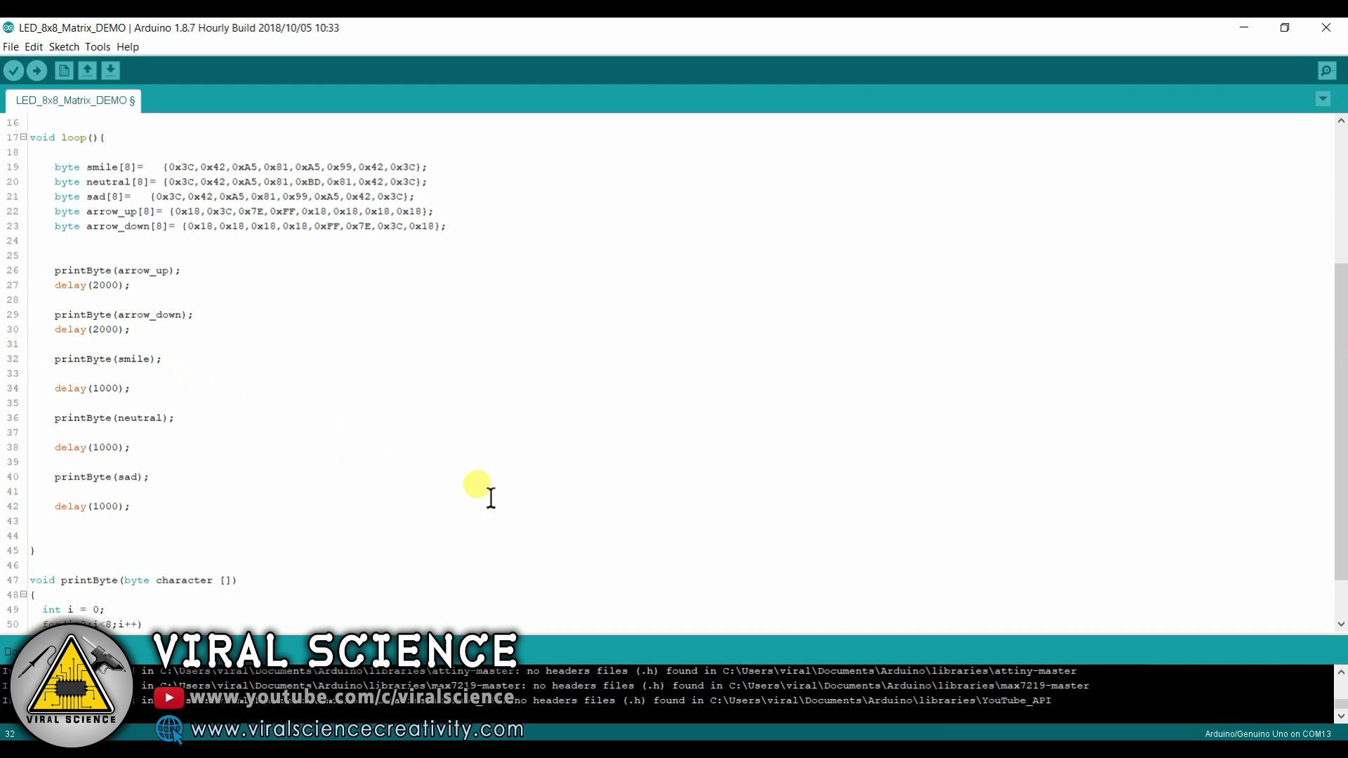
text(/*)
click(442, 516)
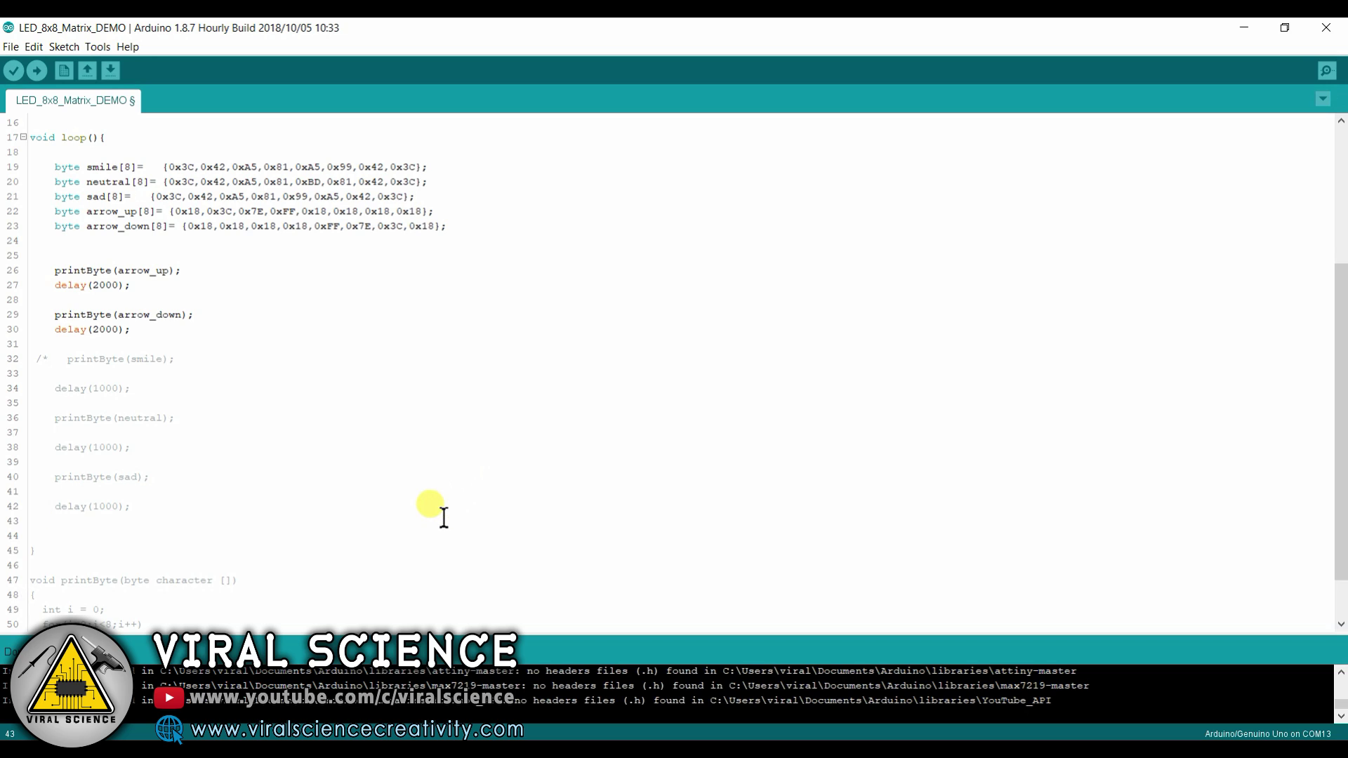
text(*/)
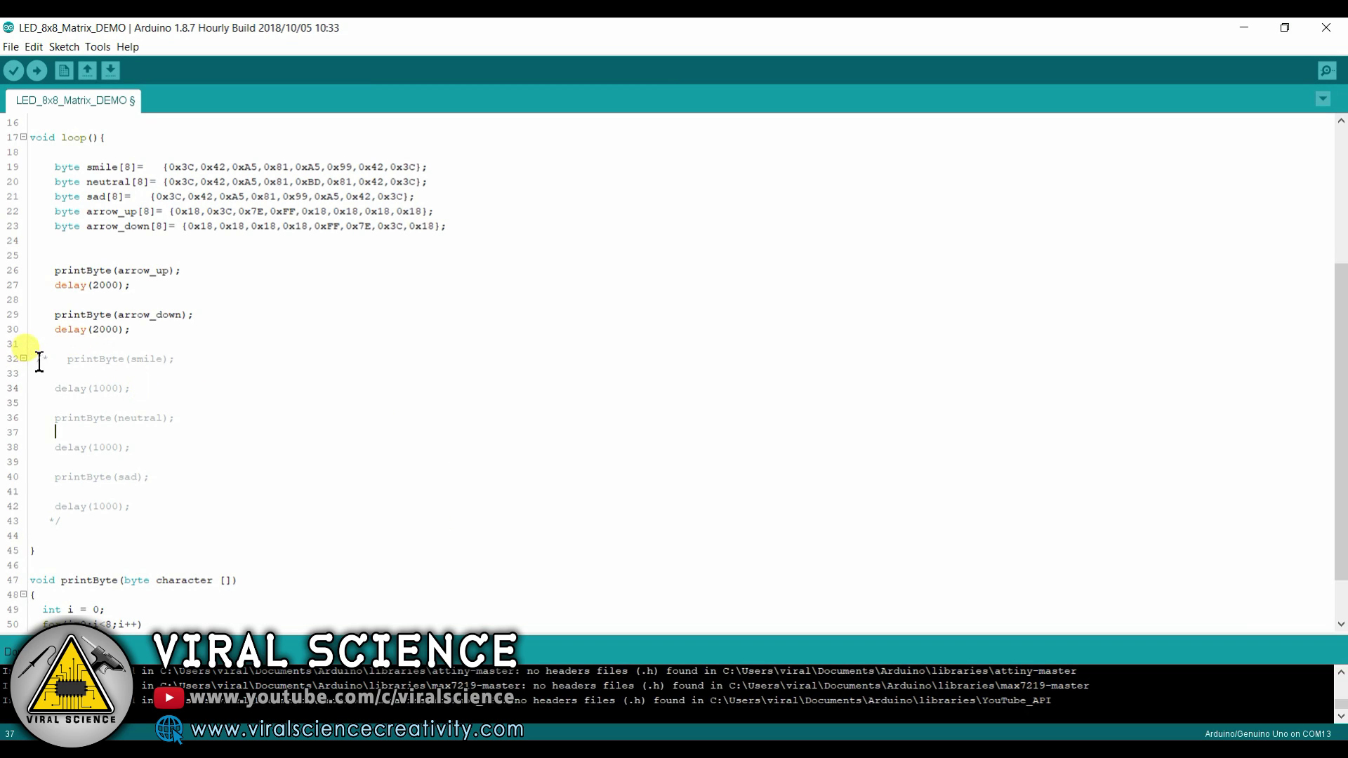
click(278, 521)
scroll(285, 495, up, 2)
drag(36, 356, 268, 429)
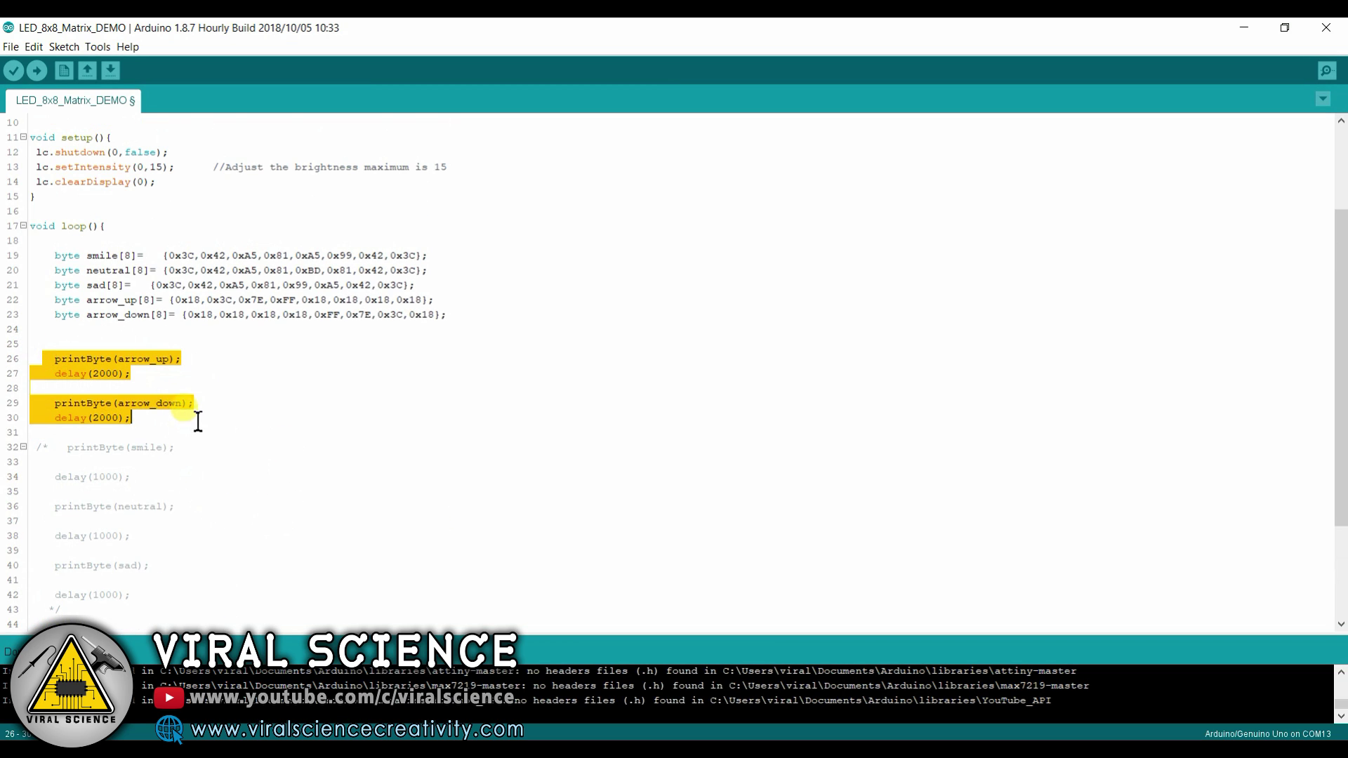
click(267, 429)
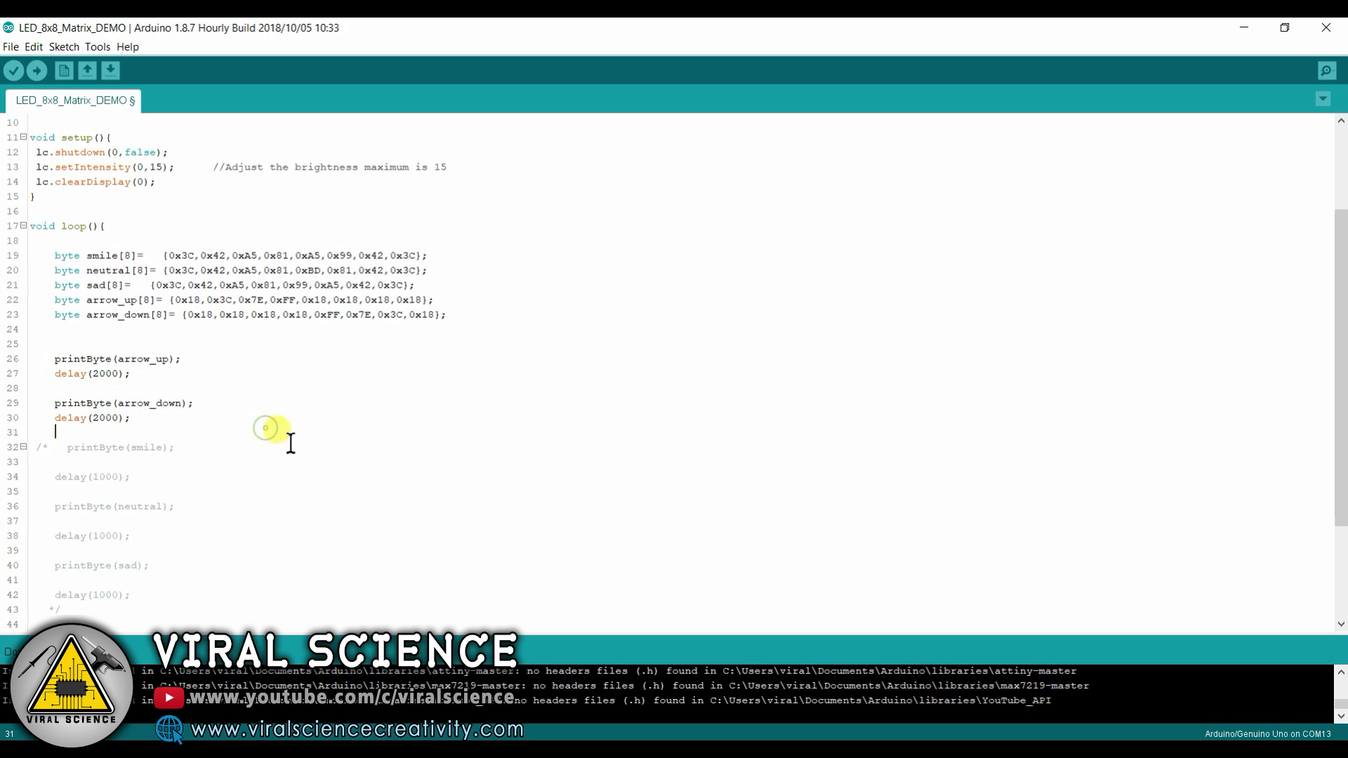
click(38, 71)
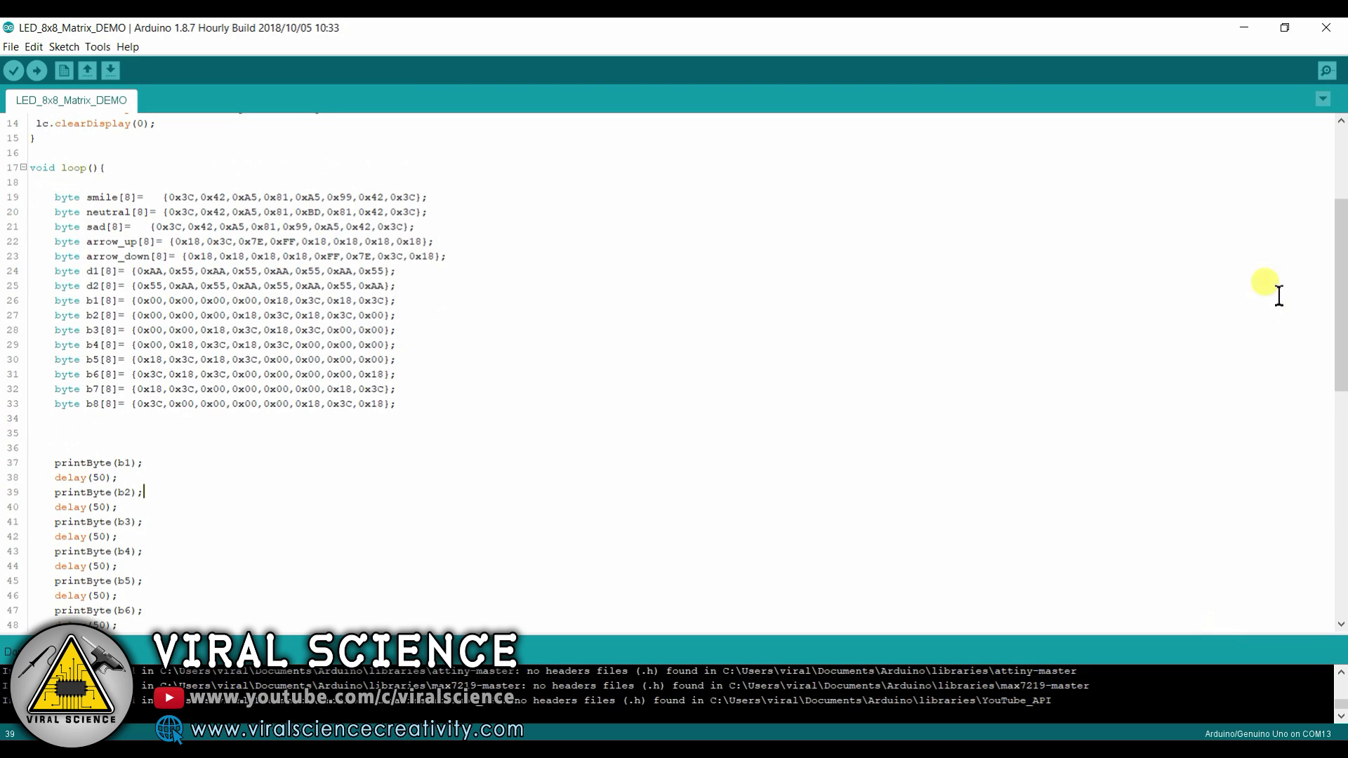
scroll(492, 409, up, 3)
scroll(142, 255, down, 6)
scroll(60, 256, up, 3)
drag(50, 312, 163, 330)
drag(50, 306, 463, 424)
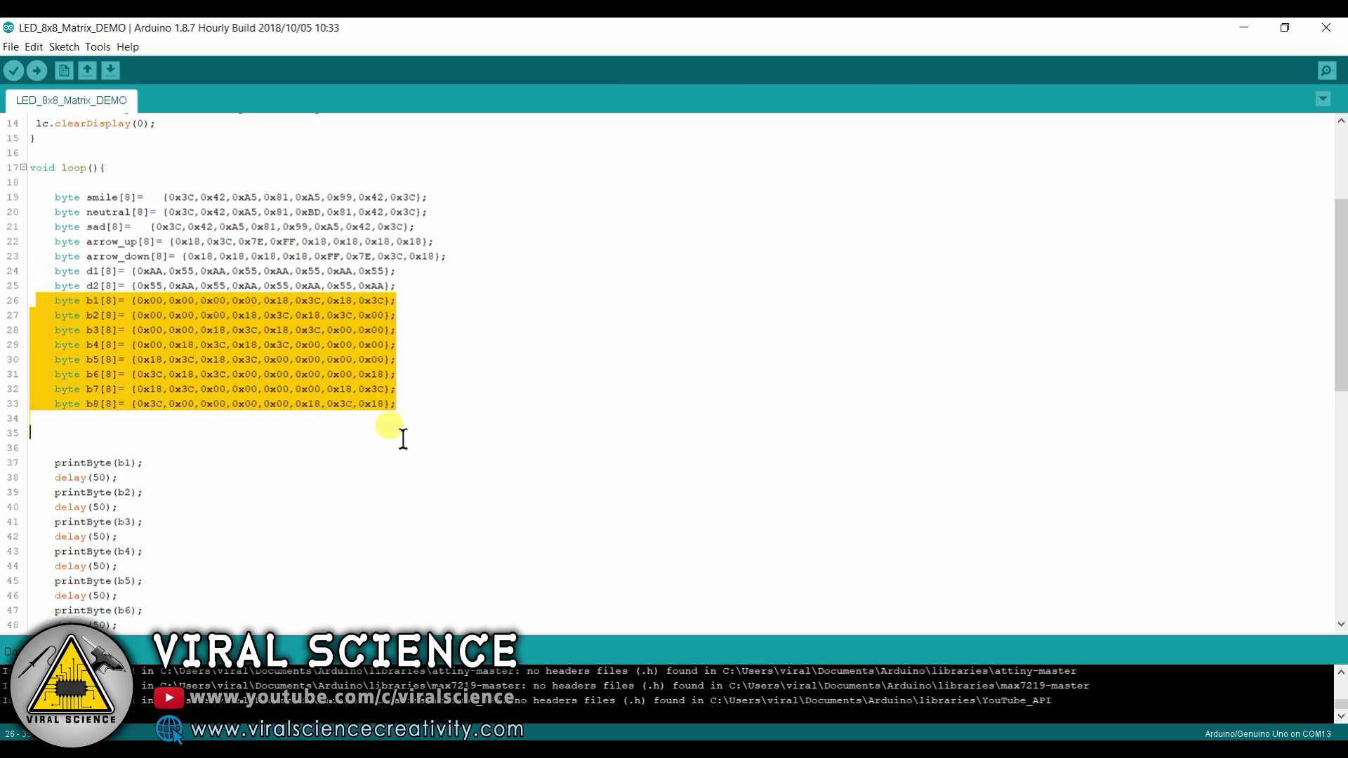
click(463, 424)
scroll(464, 424, down, 3)
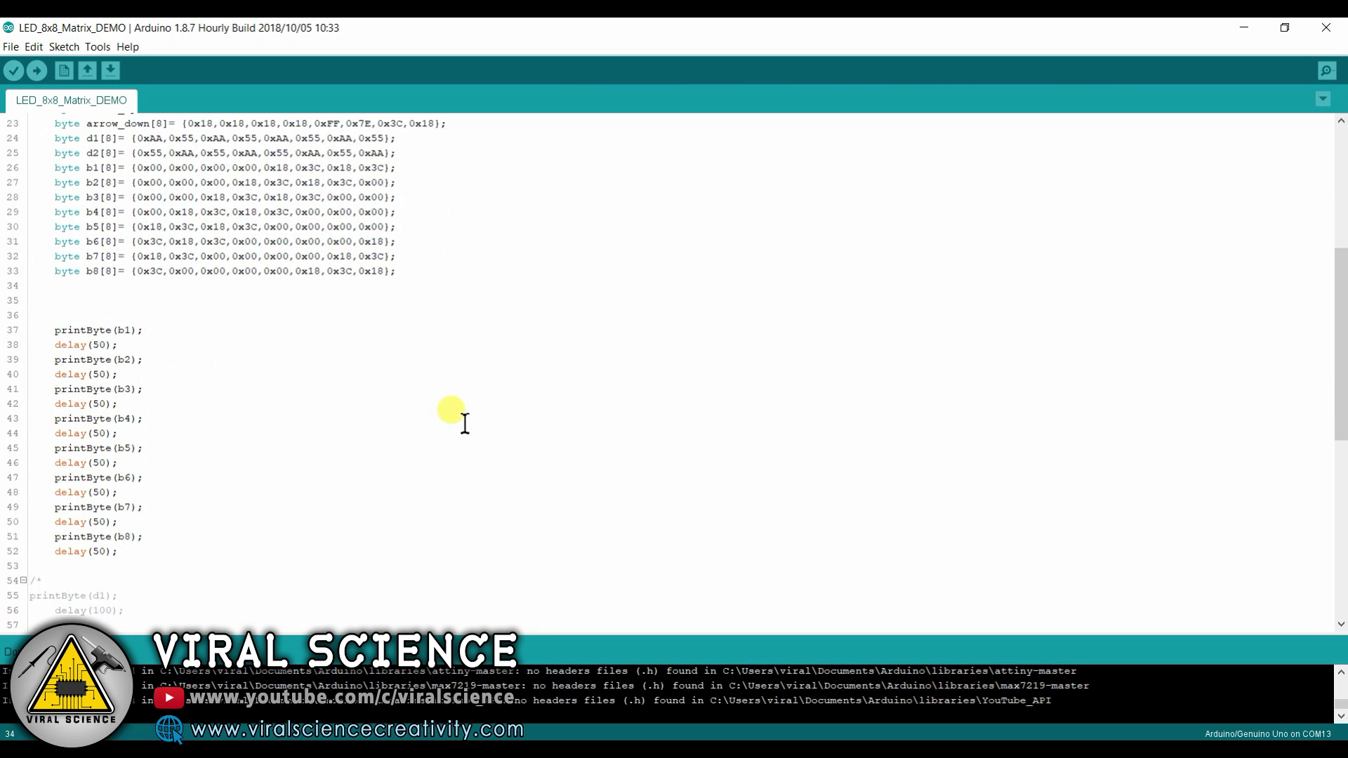
drag(50, 335, 232, 552)
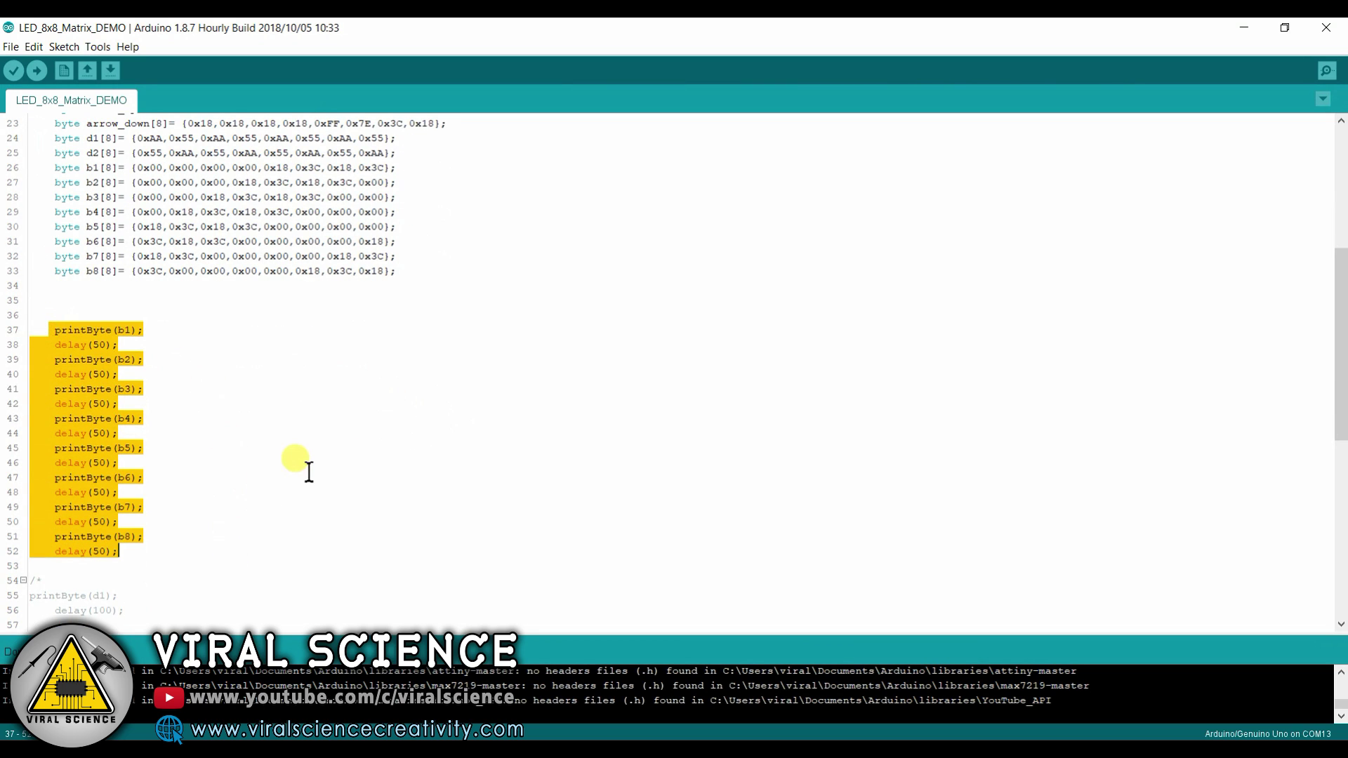
key(ctrl+x)
click(119, 197)
key(ctrl+v)
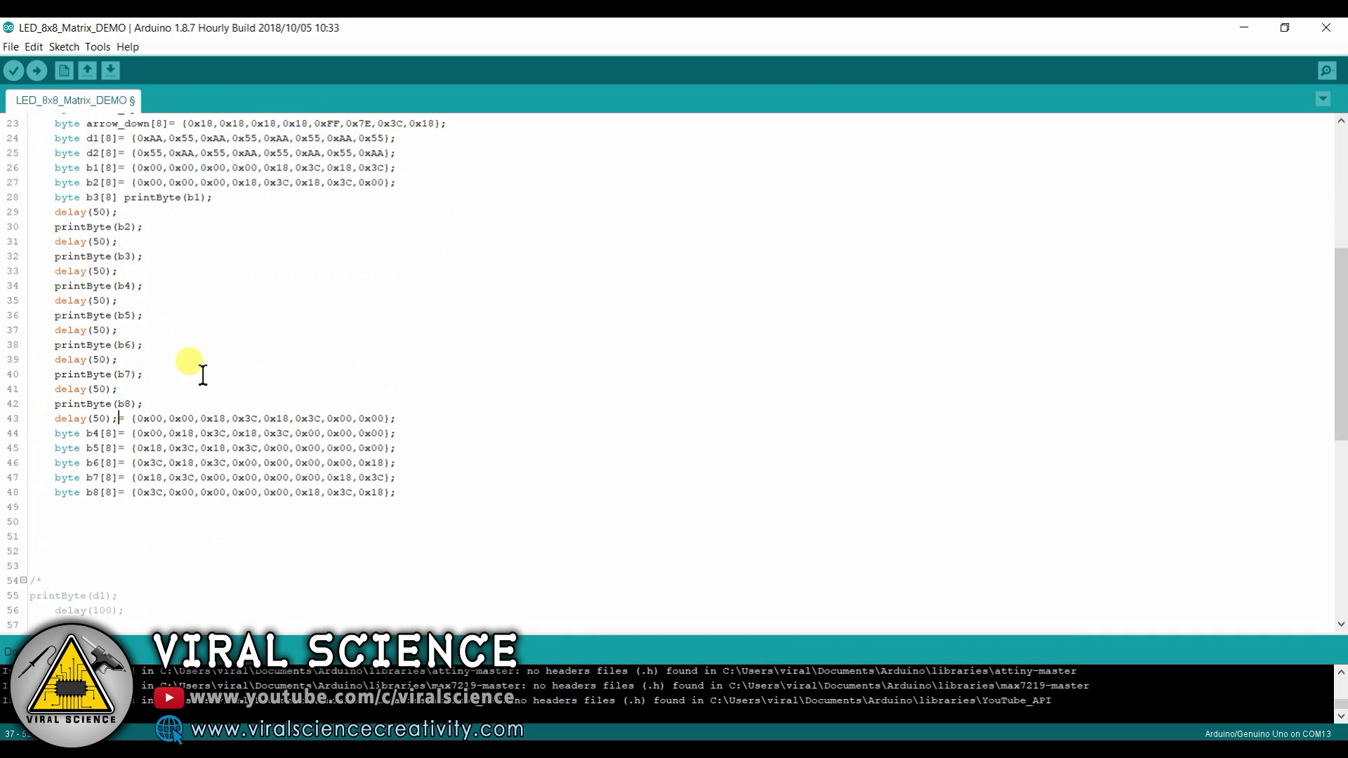
key(ctrl+z)
key(ctrl+z)
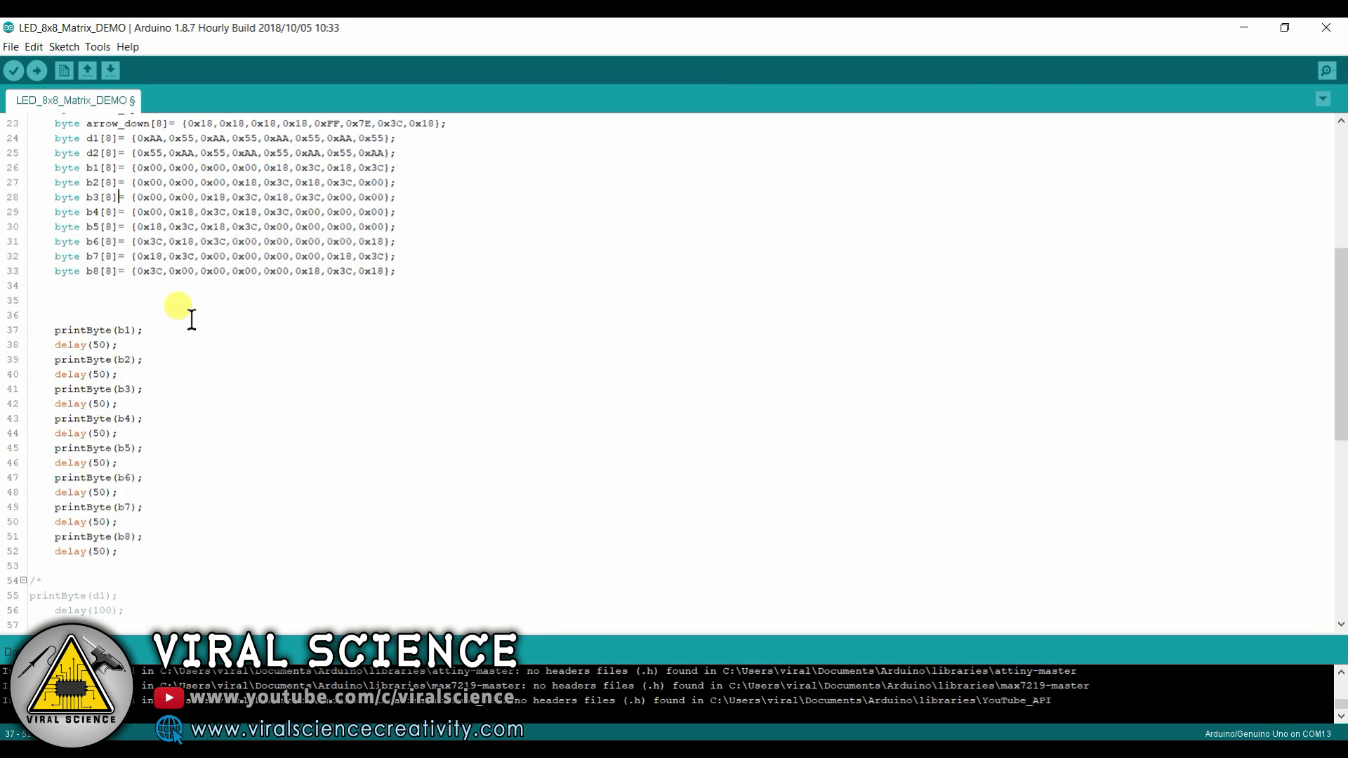
- Upload the b1–b8 moving-car animation sketch to the Arduino Uno
click(37, 70)
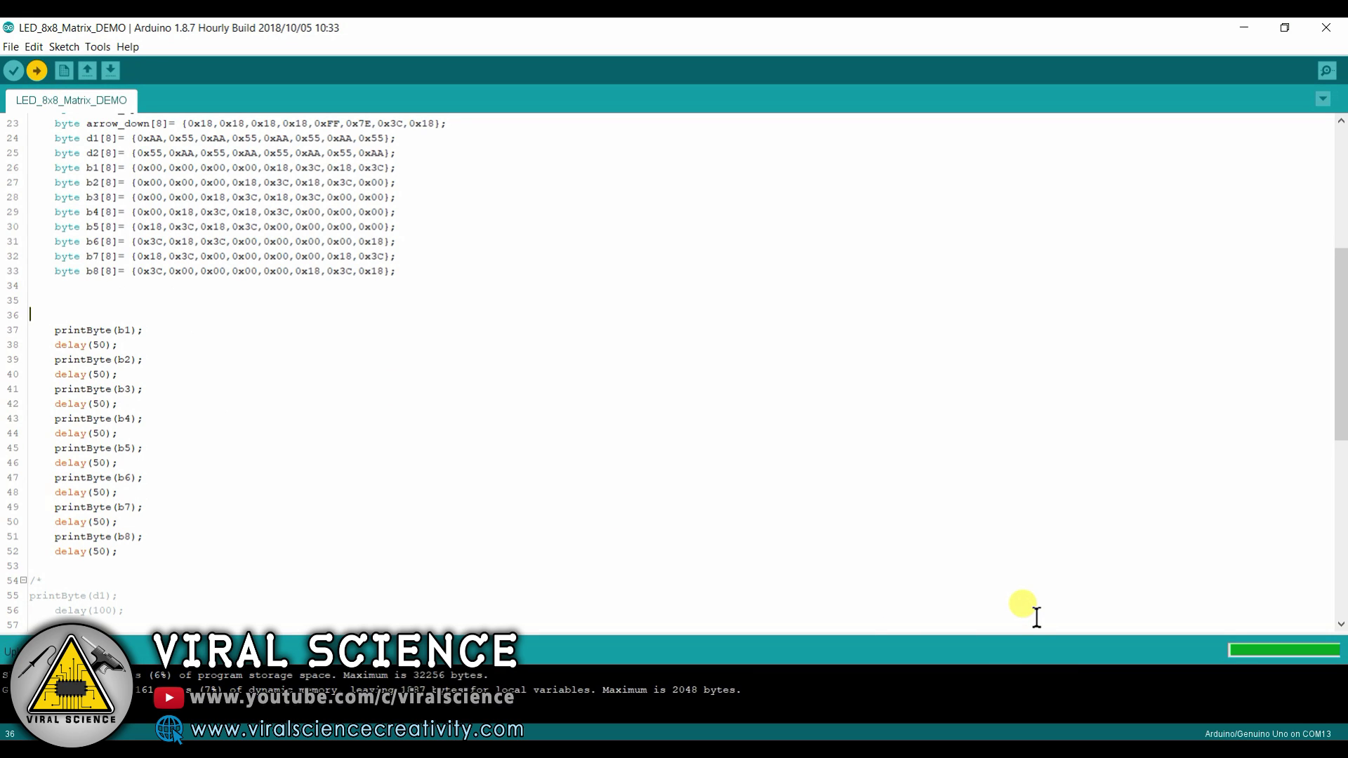